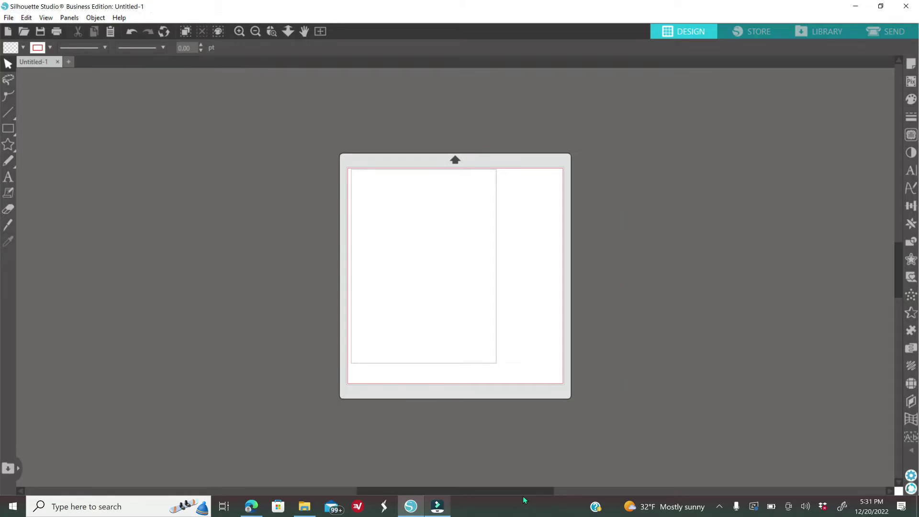
- Draw a rectangle about 9.5 by 8.8 in on the empty workspace beside the cutting mat
{"action": "left_click_drag", "start_coordinate": [522, 495], "coordinate": [467, 493]}
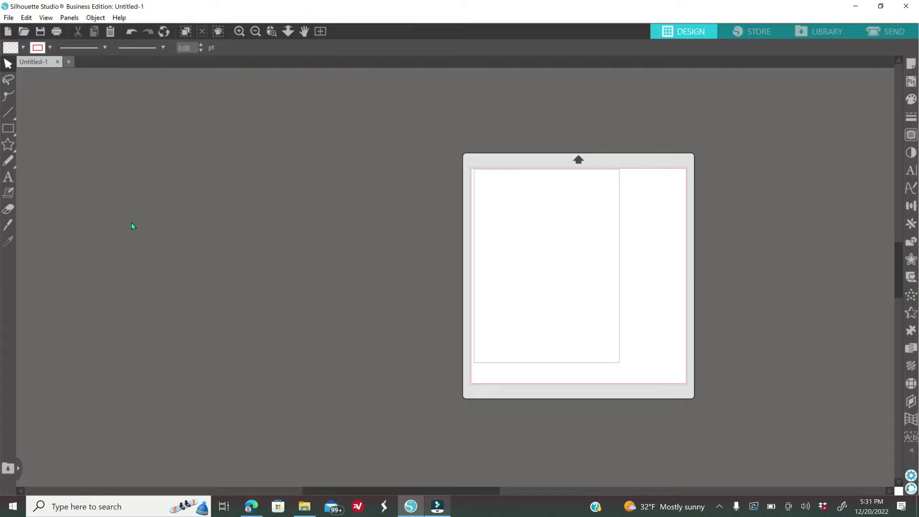
{"action": "left_click", "coordinate": [9, 144]}
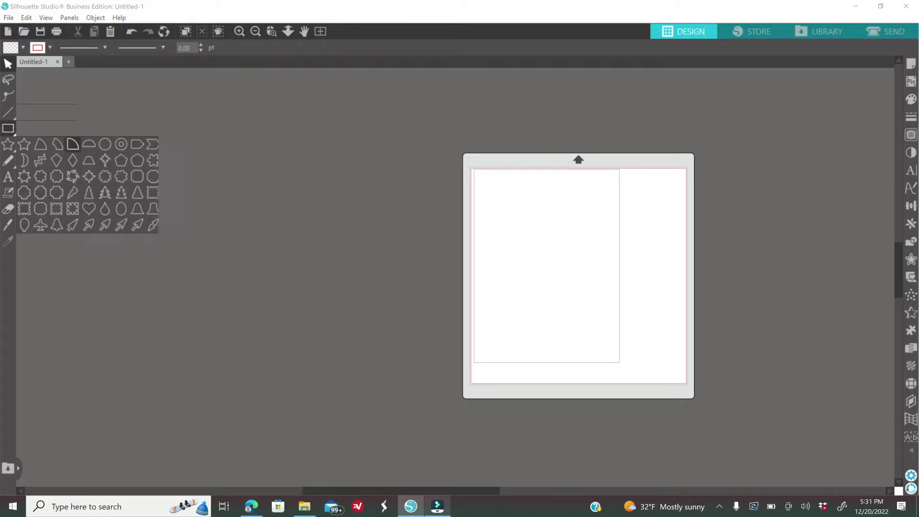
{"action": "mouse_move", "coordinate": [9, 128]}
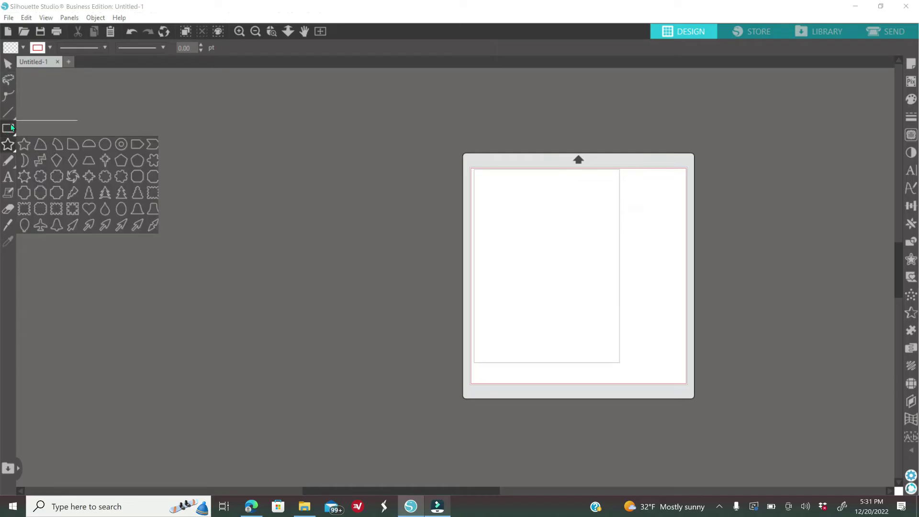
{"action": "left_click_drag", "start_coordinate": [231, 167], "coordinate": [403, 326]}
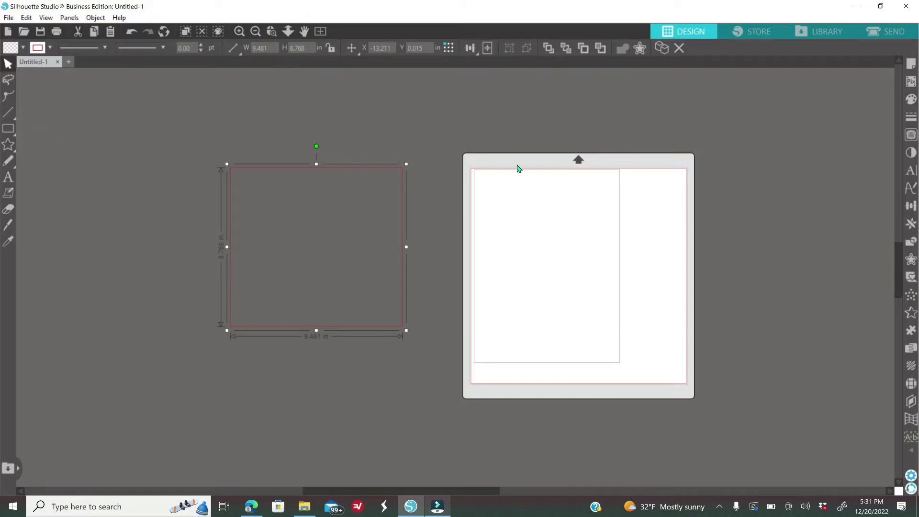
- Fill the rectangle with white and make its line colour transparent
{"action": "left_click", "coordinate": [911, 99]}
{"action": "left_click", "coordinate": [766, 147]}
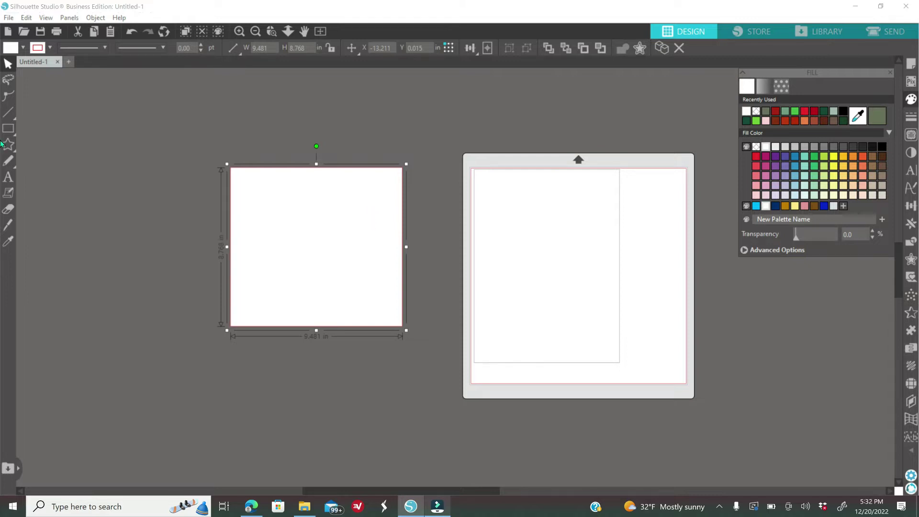
{"action": "left_click", "coordinate": [911, 116]}
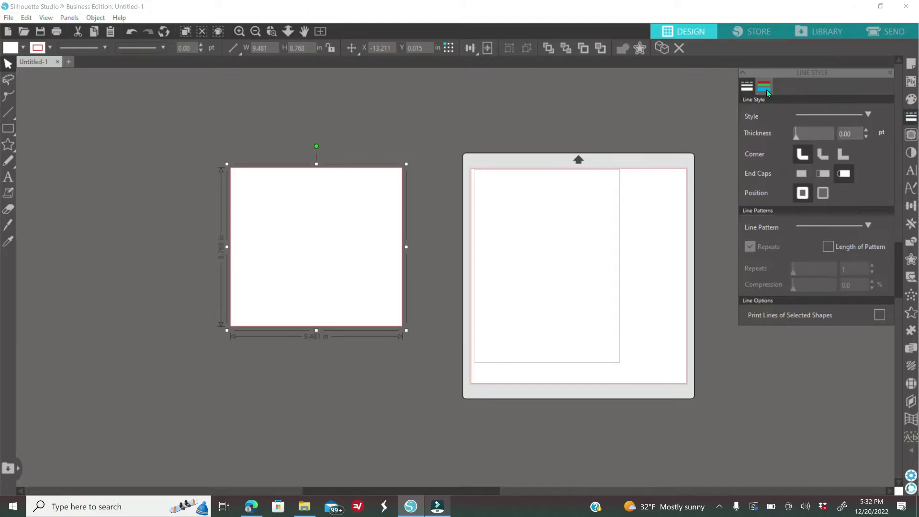
{"action": "left_click", "coordinate": [769, 88]}
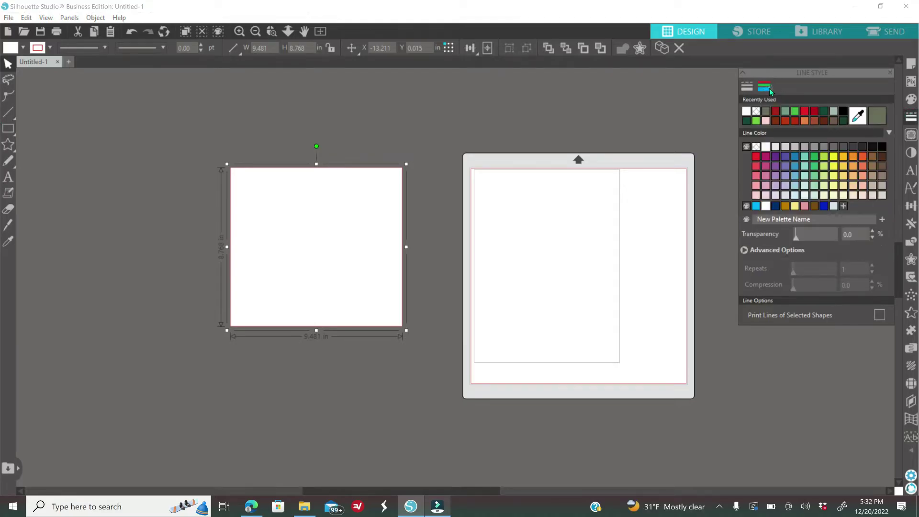
{"action": "left_click", "coordinate": [757, 114]}
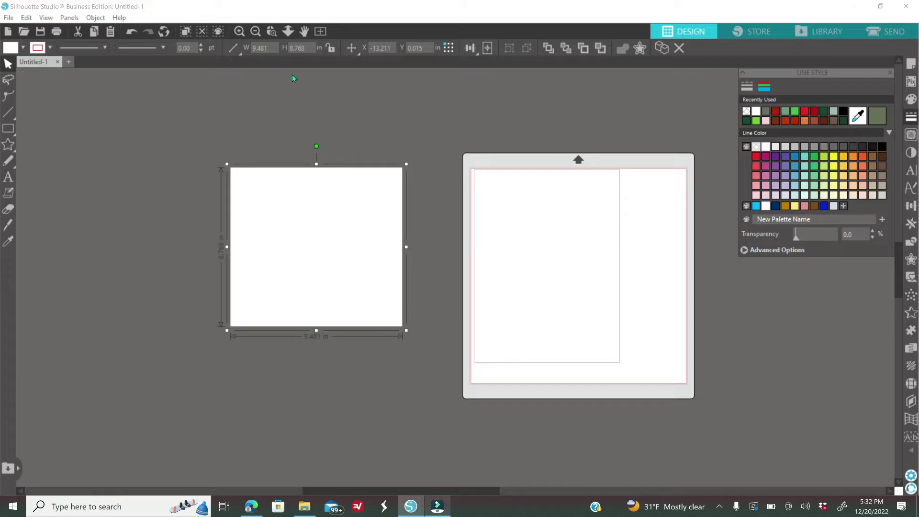
- Resize the rectangle to 7.87 by 7.87 in and move it up, farther away from the mat
{"action": "left_click", "coordinate": [271, 48]}
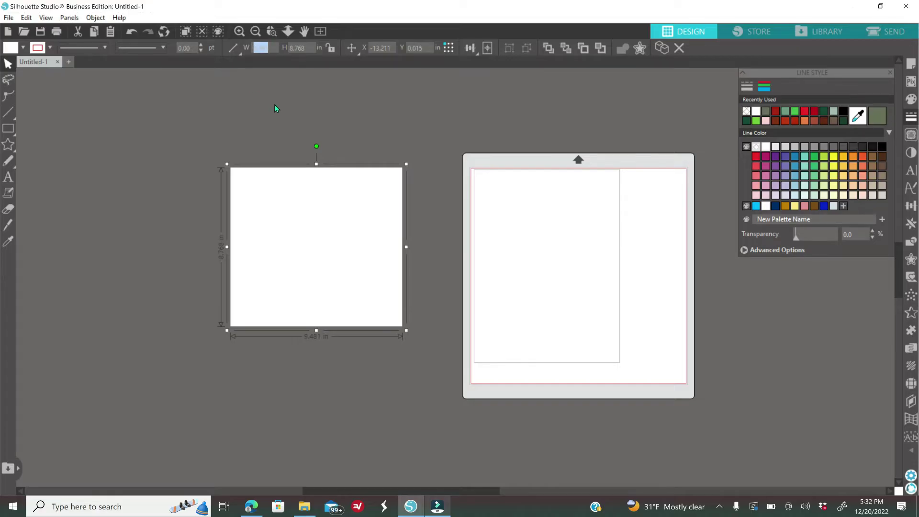
{"action": "type", "text": "7.87"}
{"action": "key", "text": "Return"}
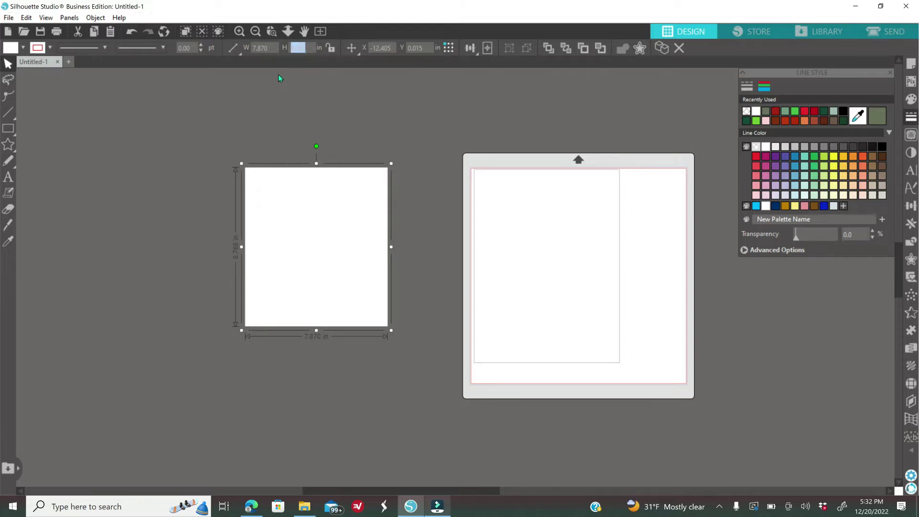
{"action": "type", "text": "7.87"}
{"action": "key", "text": "Return"}
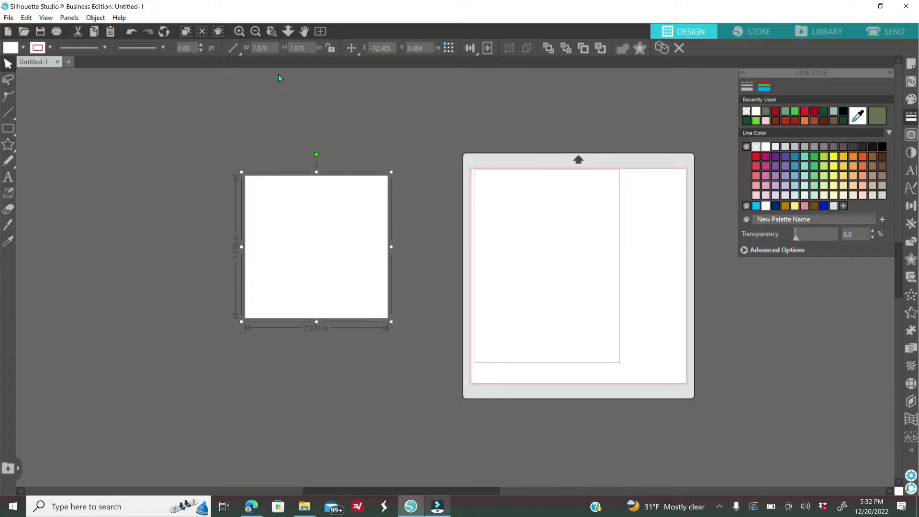
{"action": "left_click_drag", "start_coordinate": [309, 230], "coordinate": [190, 166]}
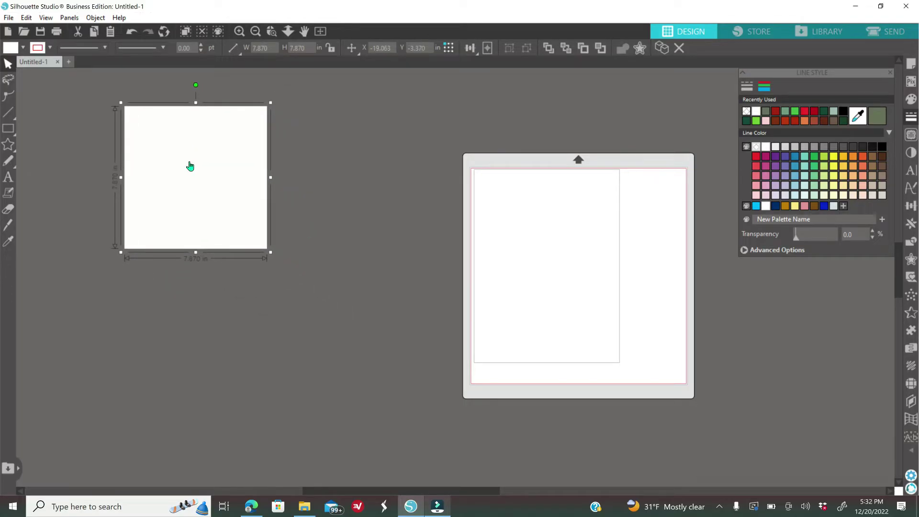
- Duplicate the 7.87 in square and place the copy between the original and the mat
{"action": "right_click", "coordinate": [190, 166]}
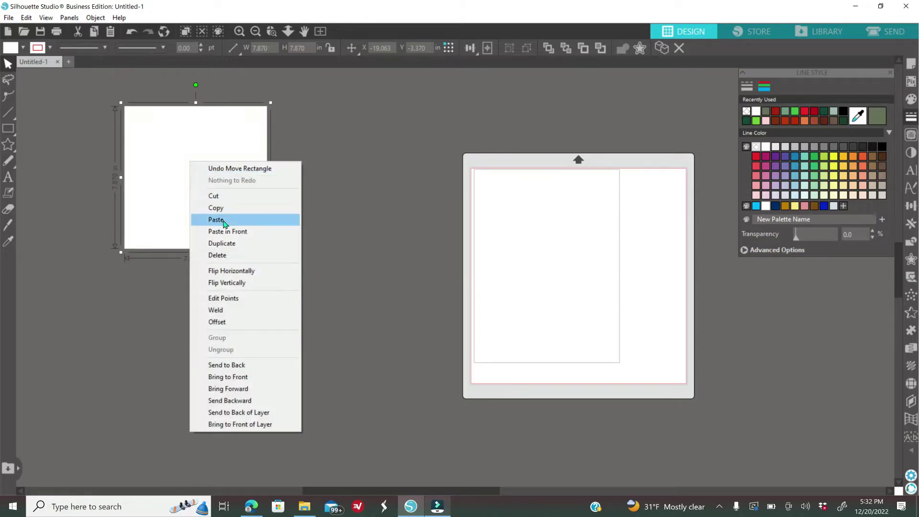
{"action": "left_click", "coordinate": [236, 244]}
{"action": "left_click_drag", "start_coordinate": [214, 210], "coordinate": [360, 233]}
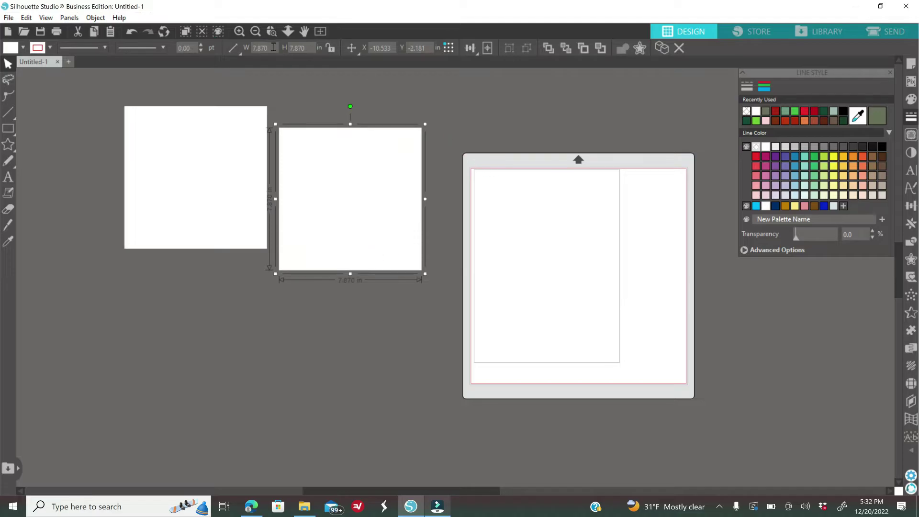
- Set the copied square's height to 3.87 in while keeping its width at 7.87 in
{"action": "type", "text": "3"}
{"action": "key", "text": "Return"}
{"action": "left_click", "coordinate": [131, 33]}
{"action": "type", "text": "3."}
{"action": "key", "text": "Return"}
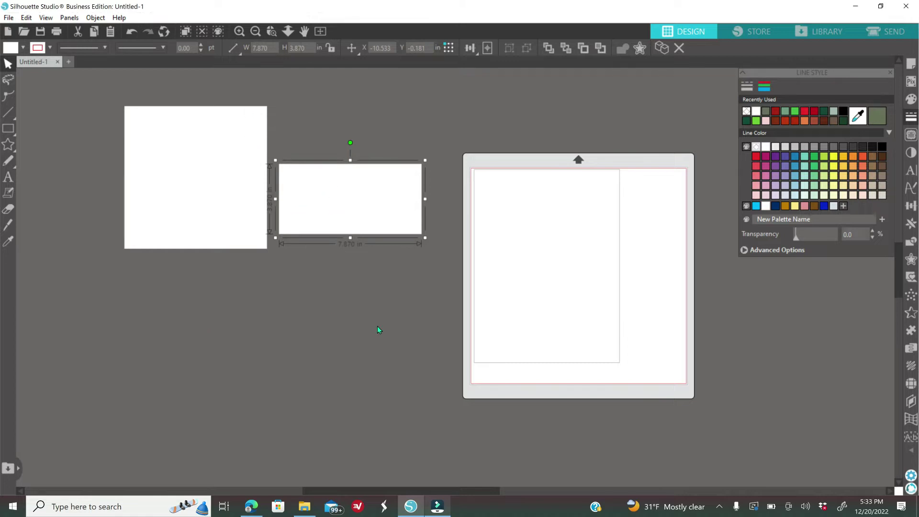
- Move the 7.87 by 3.87 in rectangle below the square and duplicate it into a two-by-two block of four
{"action": "left_click_drag", "start_coordinate": [349, 205], "coordinate": [194, 308]}
{"action": "right_click", "coordinate": [195, 309]}
{"action": "left_click", "coordinate": [261, 110]}
{"action": "left_click_drag", "start_coordinate": [234, 285], "coordinate": [346, 295]}
{"action": "left_click_drag", "start_coordinate": [91, 302], "coordinate": [317, 365]}
{"action": "right_click", "coordinate": [318, 377]}
{"action": "left_click", "coordinate": [359, 168]}
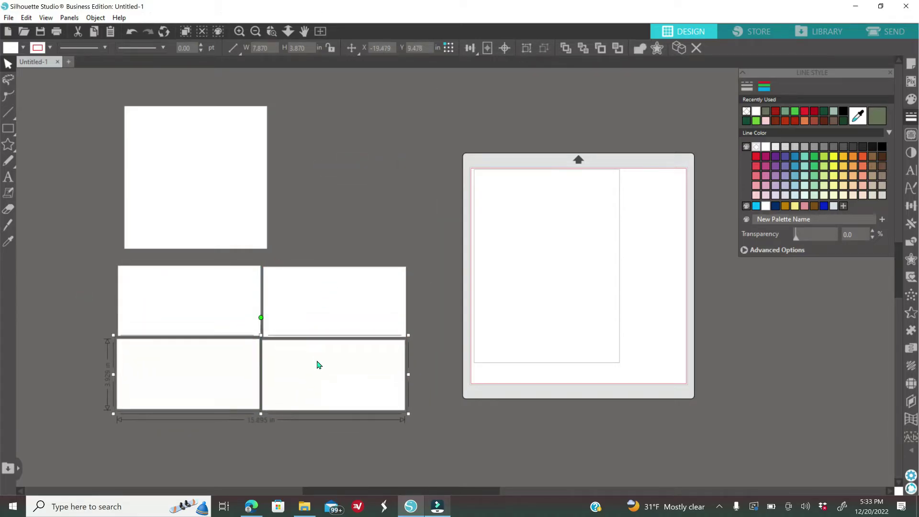
- Duplicate the 7.87 in square and set the copy closely beside the original, above the four smaller rectangles
{"action": "right_click", "coordinate": [237, 181]}
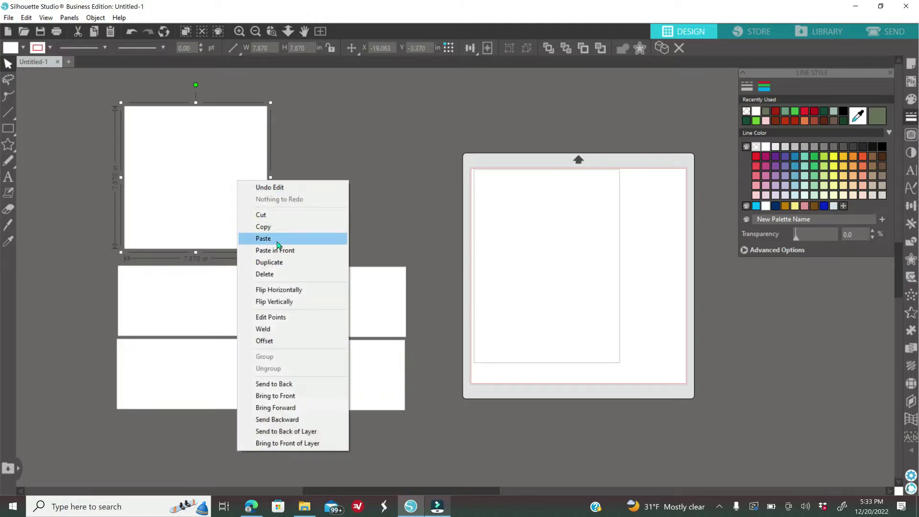
{"action": "left_click", "coordinate": [272, 264]}
{"action": "left_click_drag", "start_coordinate": [233, 197], "coordinate": [379, 197]}
{"action": "left_click", "coordinate": [252, 263]}
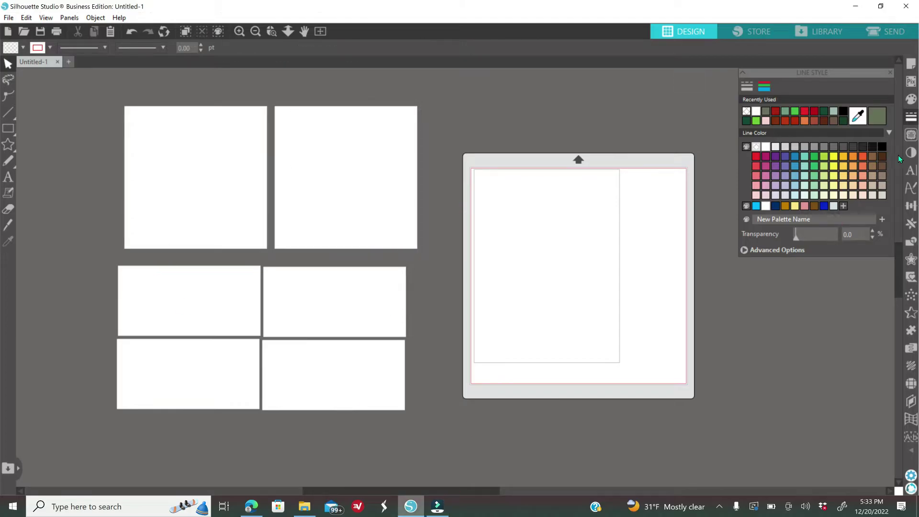
{"action": "left_click", "coordinate": [890, 73]}
{"action": "left_click_drag", "start_coordinate": [344, 211], "coordinate": [343, 210]}
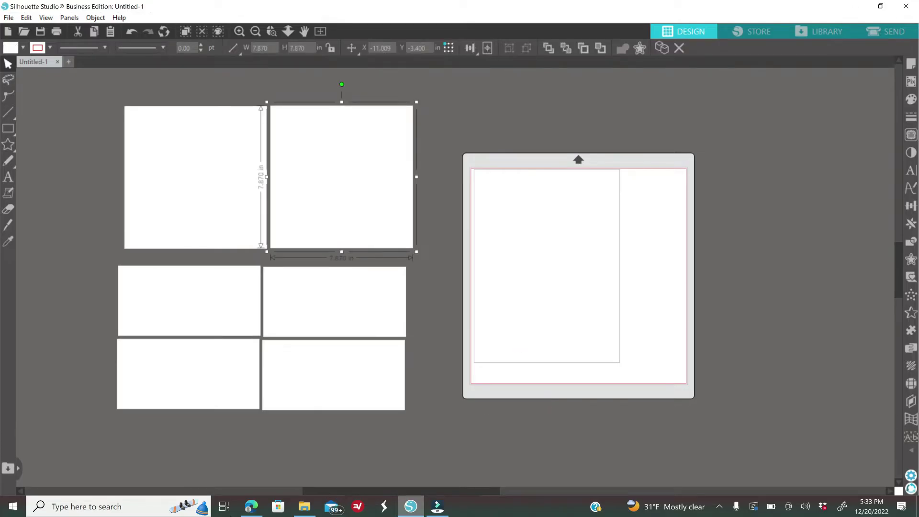
- Review the Creative Fabrica digital paper, gold stars and Christmas Eve Box pages and Etsy's Santa clipart in the browser, and return to Silhouette Studio
{"action": "left_click", "coordinate": [251, 506]}
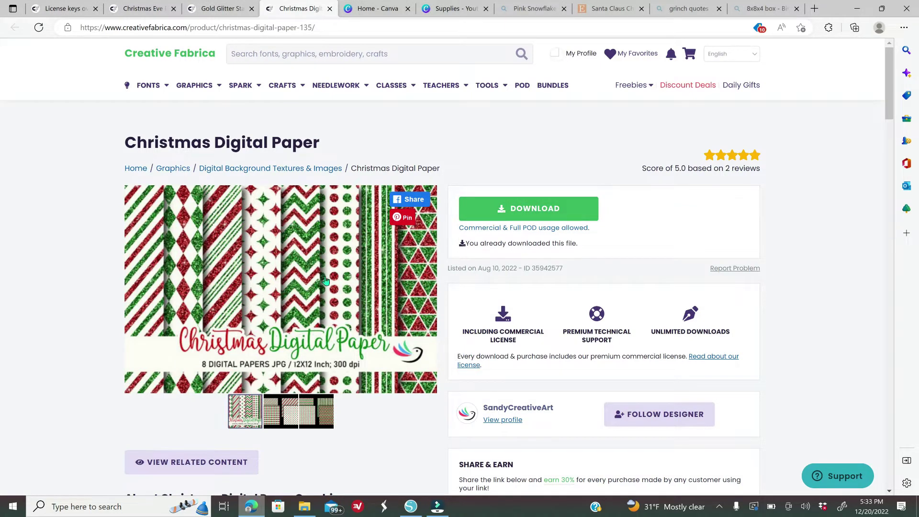
{"action": "left_click", "coordinate": [472, 365]}
{"action": "left_click", "coordinate": [218, 10]}
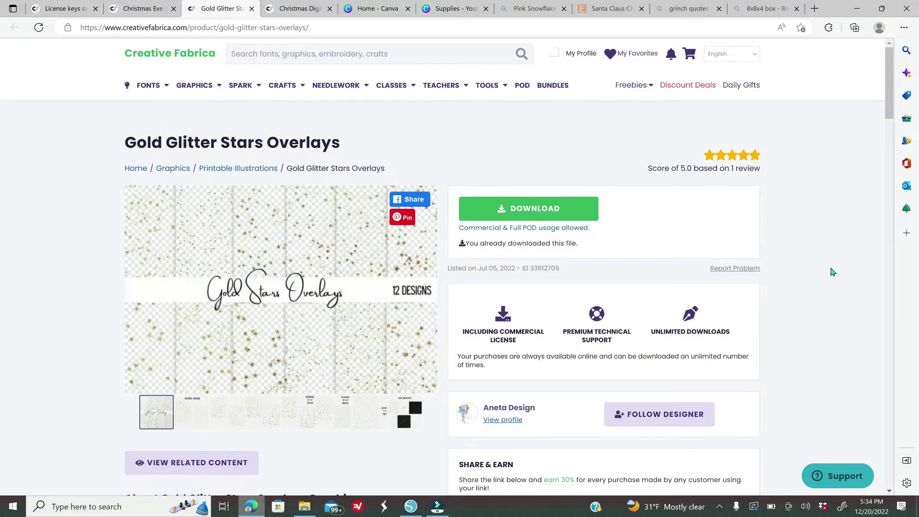
{"action": "left_click", "coordinate": [149, 9]}
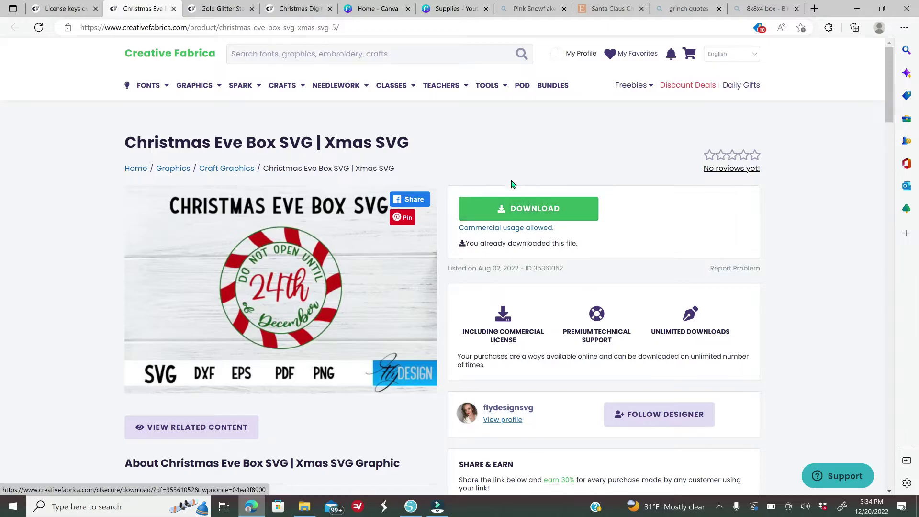
{"action": "left_click", "coordinate": [602, 11]}
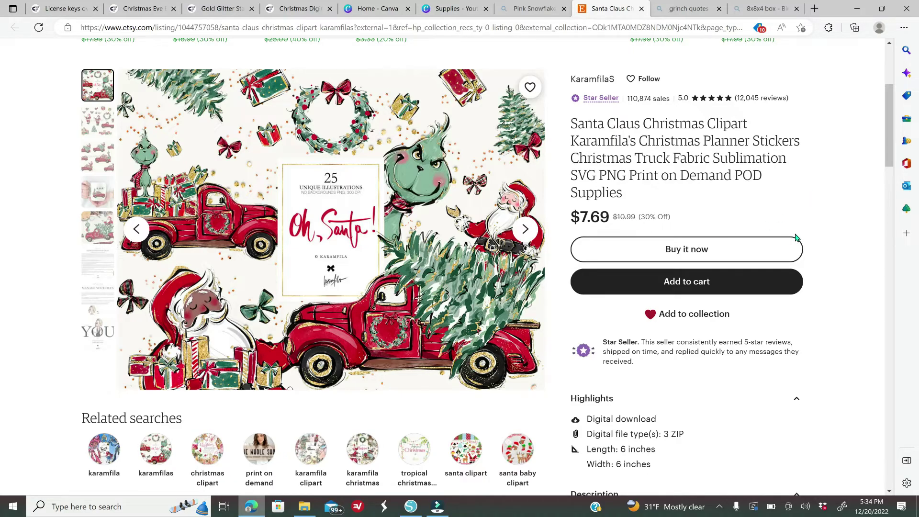
{"action": "left_click", "coordinate": [94, 131]}
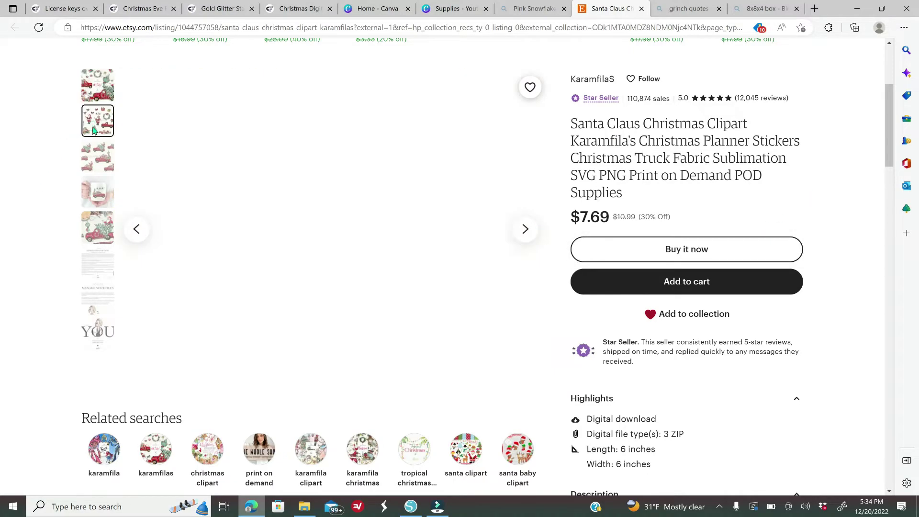
{"action": "left_click", "coordinate": [101, 165]}
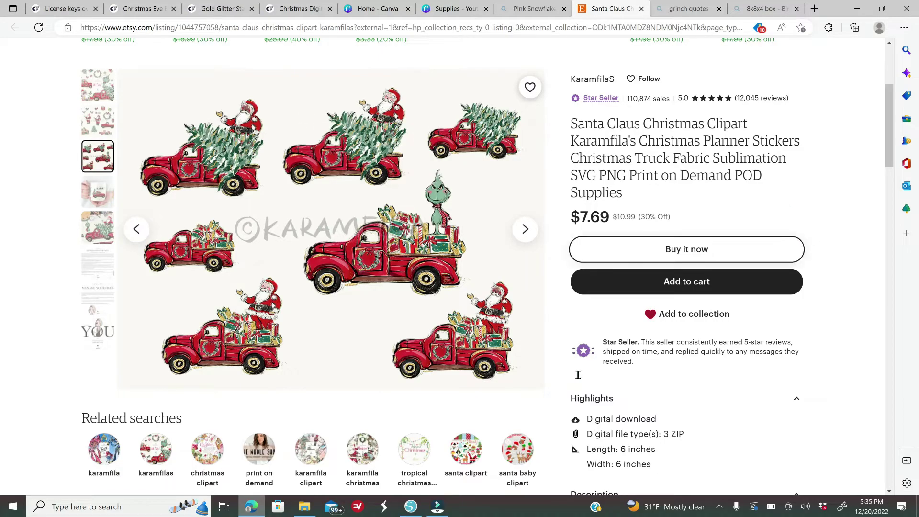
{"action": "left_click", "coordinate": [411, 507]}
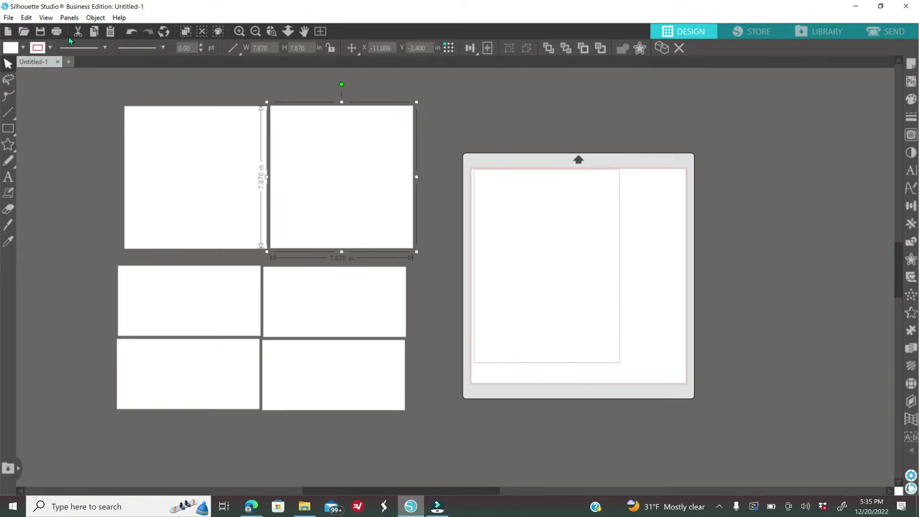
{"action": "left_click", "coordinate": [8, 18]}
{"action": "left_click", "coordinate": [38, 91]}
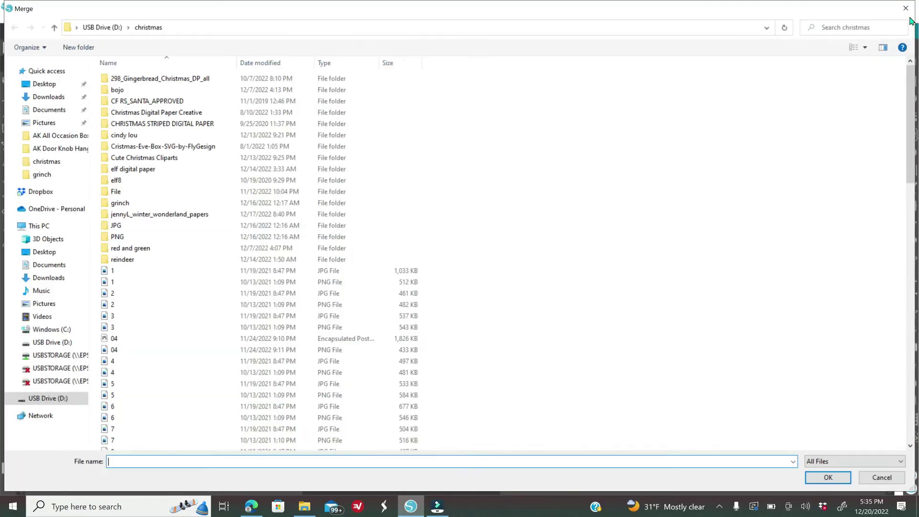
{"action": "left_click", "coordinate": [906, 8]}
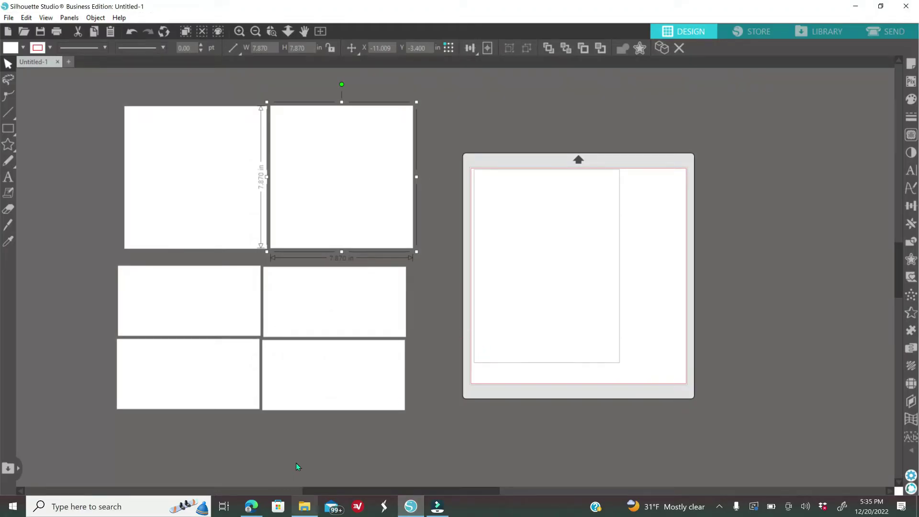
- Switch to File Explorer and bring the D4 pattern from the Christmas Digital Paper Creative folder into the Silhouette Studio design
{"action": "left_click", "coordinate": [304, 507]}
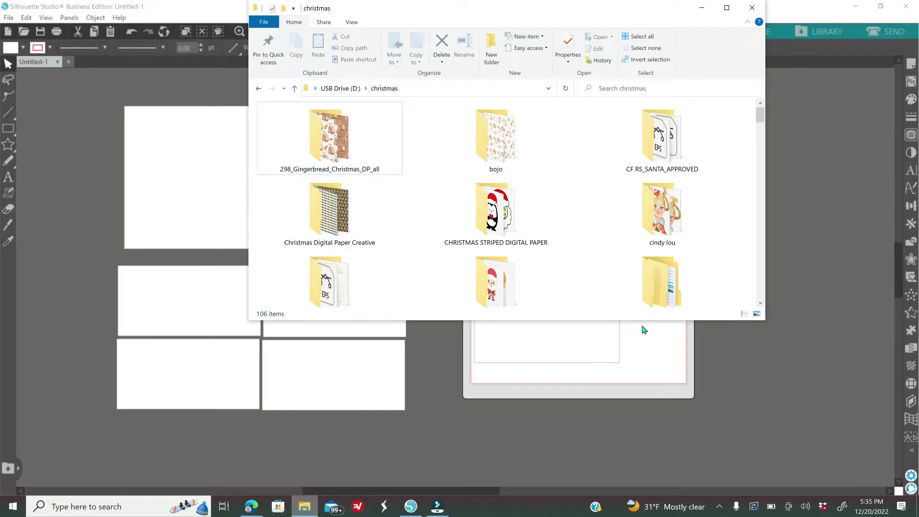
{"action": "double_click", "coordinate": [375, 225]}
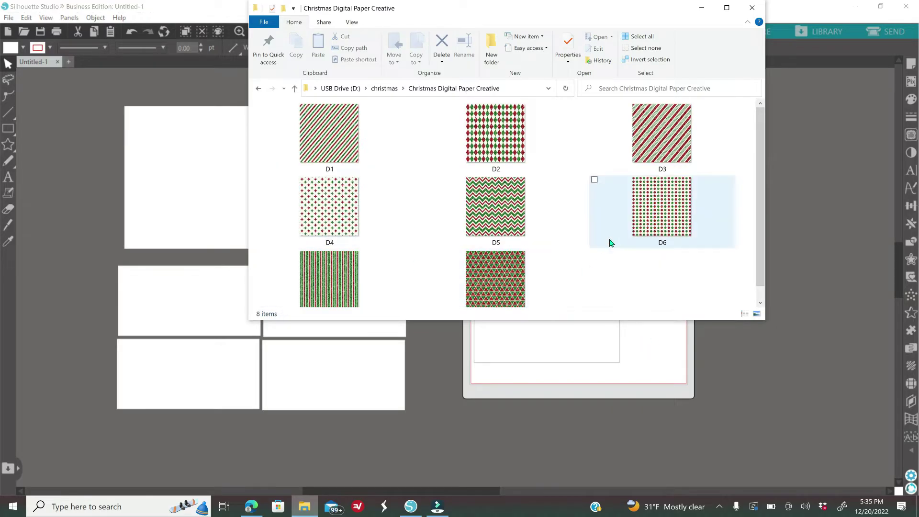
{"action": "scroll", "coordinate": [610, 243], "scroll_direction": "down", "scroll_amount": 1}
{"action": "left_click", "coordinate": [343, 187]}
{"action": "left_click_drag", "start_coordinate": [351, 212], "coordinate": [807, 236]}
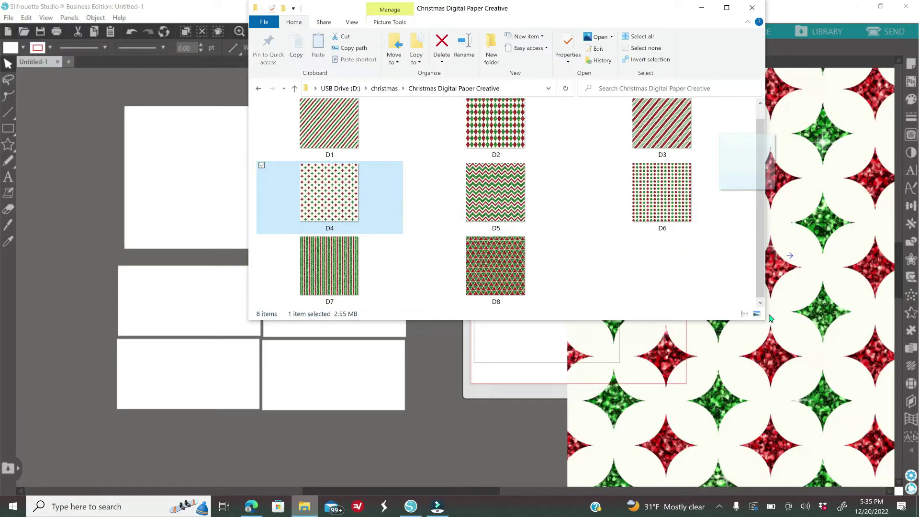
{"action": "left_click", "coordinate": [702, 8]}
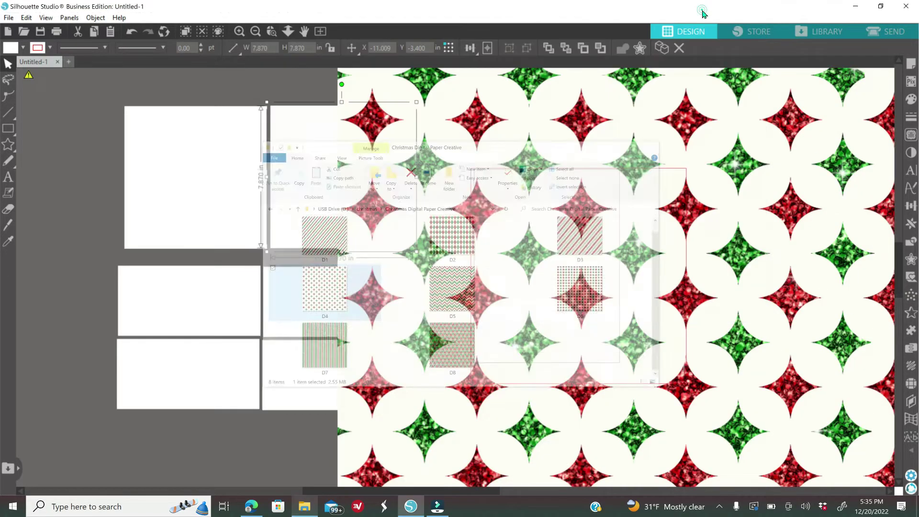
- Scale the imported D4 pattern down to about 12.9 in square, clear of the box panels and the mat
{"action": "left_click", "coordinate": [255, 32]}
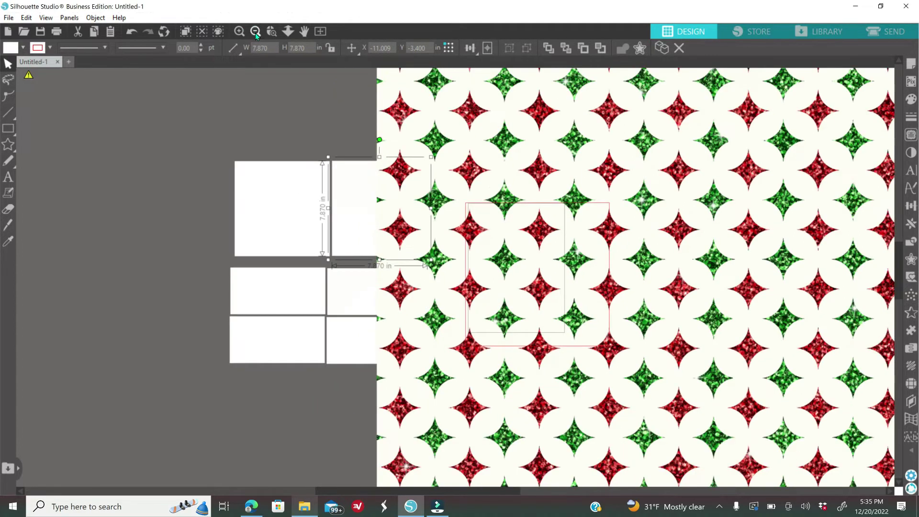
{"action": "left_click", "coordinate": [658, 195]}
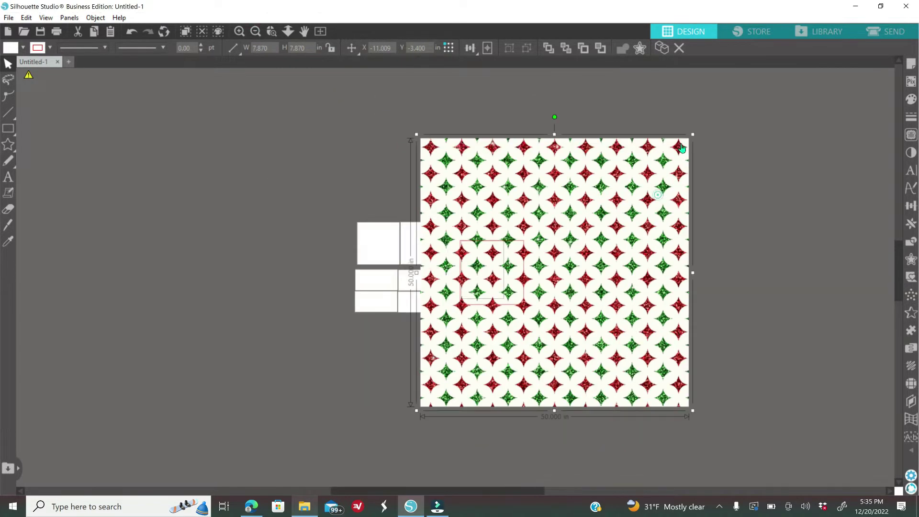
{"action": "left_click_drag", "start_coordinate": [694, 133], "coordinate": [603, 275]}
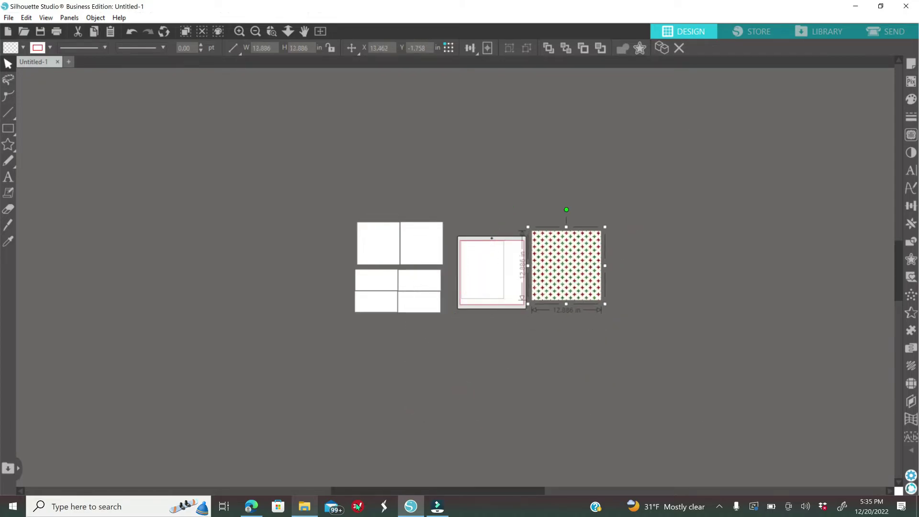
- Switch to File Explorer, bring the blonde girl clipart into the Silhouette Studio design, and place it beside the D4 pattern
{"action": "left_click", "coordinate": [304, 511]}
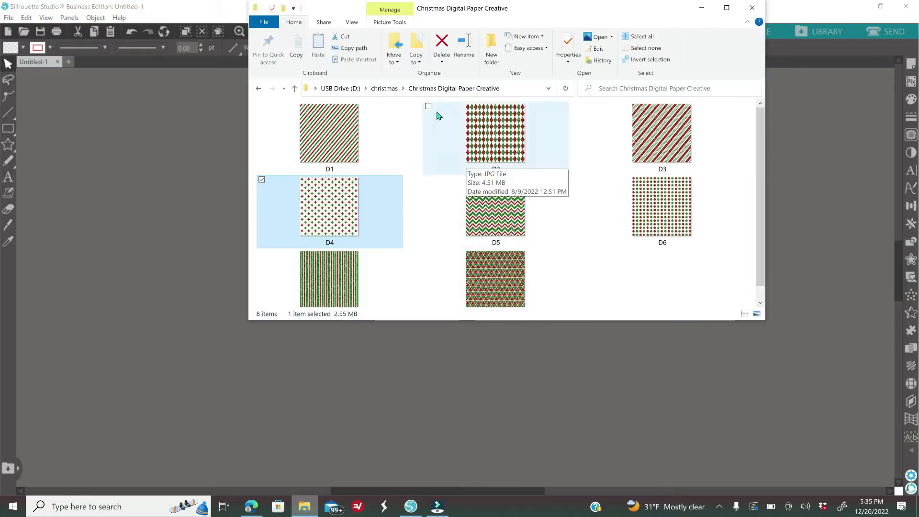
{"action": "key", "text": "alt+Up"}
{"action": "double_click", "coordinate": [630, 221]}
{"action": "left_click_drag", "start_coordinate": [329, 211], "coordinate": [792, 248]}
{"action": "left_click", "coordinate": [702, 8]}
{"action": "left_click", "coordinate": [757, 158]}
{"action": "left_click_drag", "start_coordinate": [766, 140], "coordinate": [639, 225]}
- Bring the Gift-4, Gifts-1 and Gifts-2 images from the grinch folder in File Explorer into the design, clear of the other artwork
{"action": "left_click", "coordinate": [304, 507]}
{"action": "key", "text": "alt+Up"}
{"action": "scroll", "coordinate": [561, 242], "scroll_direction": "down", "scroll_amount": 1}
{"action": "double_click", "coordinate": [662, 268]}
{"action": "scroll", "coordinate": [579, 263], "scroll_direction": "down", "scroll_amount": 10}
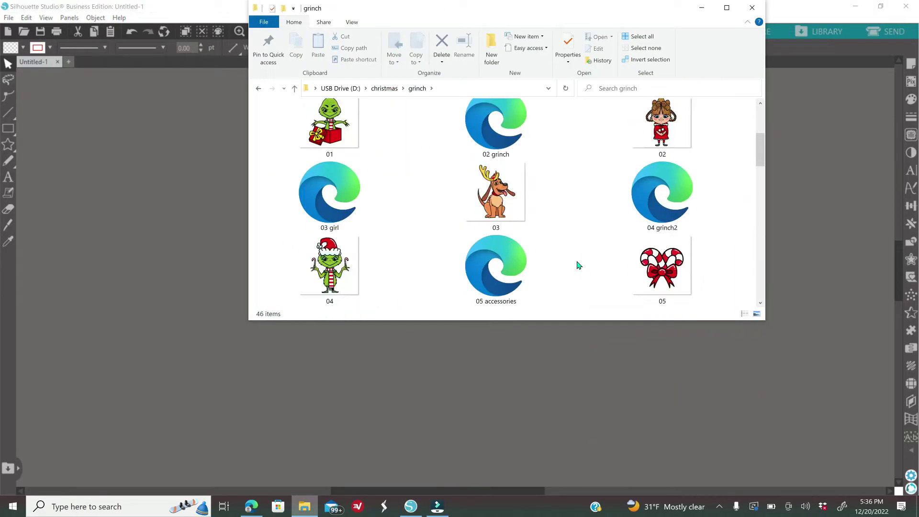
{"action": "left_click_drag", "start_coordinate": [652, 221], "coordinate": [792, 211]}
{"action": "left_click_drag", "start_coordinate": [329, 273], "coordinate": [795, 296]}
{"action": "left_click_drag", "start_coordinate": [496, 282], "coordinate": [789, 389]}
- Bring the Grinch, Santa-2 and Set-6 truck images from the grinch folder into the design, side by side near the gifts
{"action": "scroll", "coordinate": [529, 252], "scroll_direction": "down", "scroll_amount": 1}
{"action": "left_click_drag", "start_coordinate": [328, 268], "coordinate": [643, 369]}
{"action": "scroll", "coordinate": [696, 259], "scroll_direction": "down", "scroll_amount": 1}
{"action": "scroll", "coordinate": [696, 259], "scroll_direction": "down", "scroll_amount": 1}
{"action": "left_click_drag", "start_coordinate": [328, 201], "coordinate": [531, 374]}
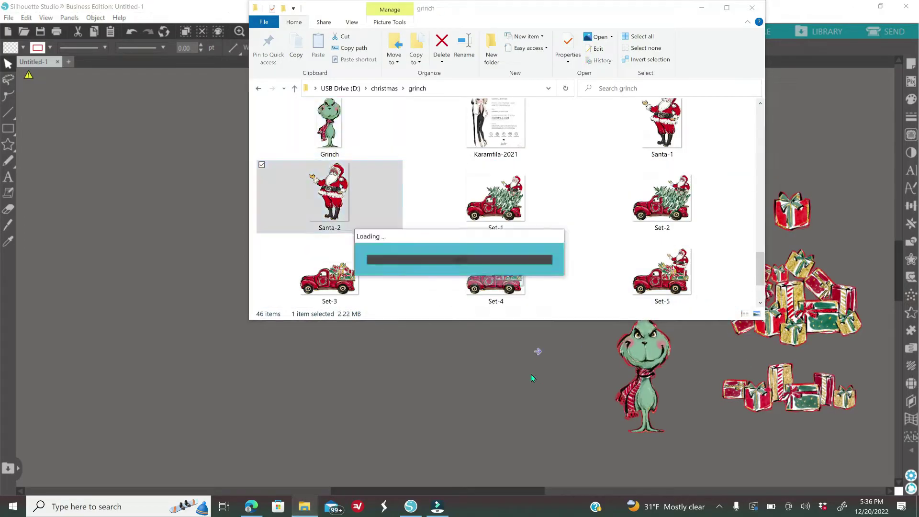
{"action": "scroll", "coordinate": [600, 230], "scroll_direction": "down", "scroll_amount": 1}
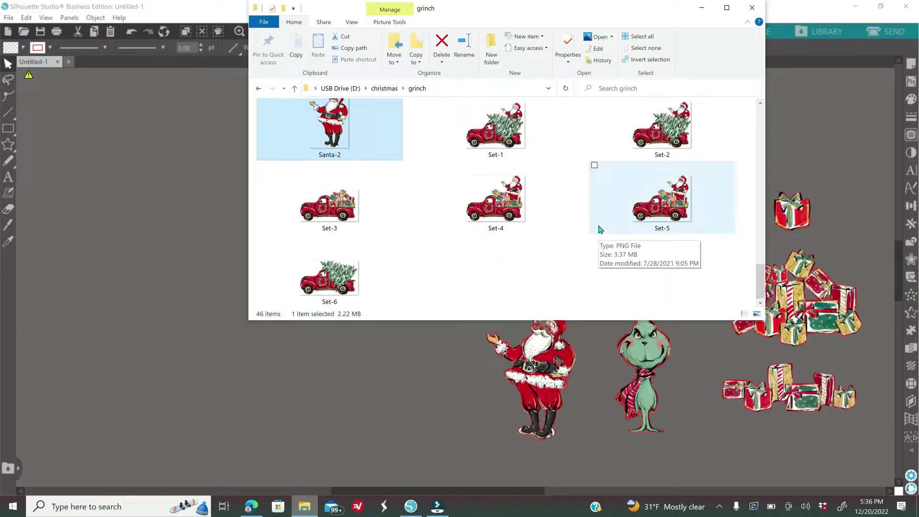
{"action": "left_click", "coordinate": [368, 261]}
{"action": "left_click_drag", "start_coordinate": [416, 390], "coordinate": [432, 390]}
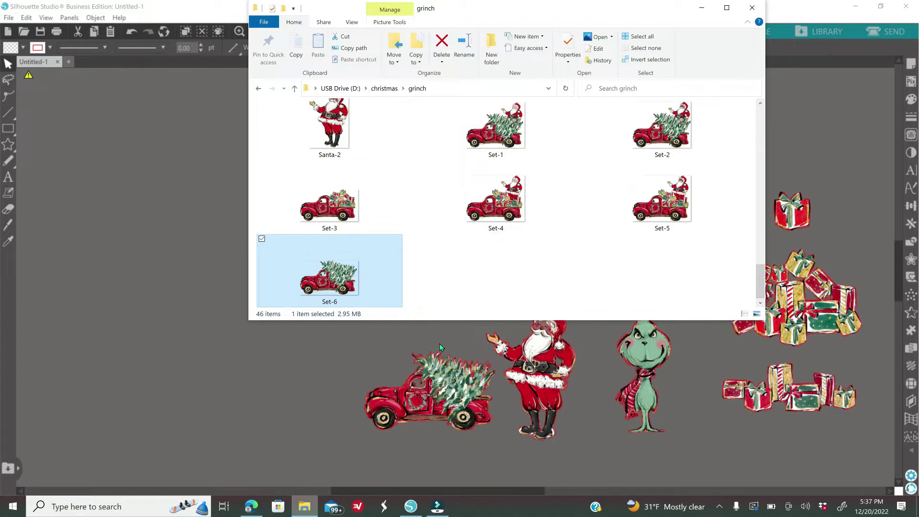
- Bring the Gift-3 image from the grinch folder into the free area above the other clipart
{"action": "scroll", "coordinate": [498, 234], "scroll_direction": "up", "scroll_amount": 3}
{"action": "left_click_drag", "start_coordinate": [677, 16], "coordinate": [514, 26]}
{"action": "left_click", "coordinate": [334, 144]}
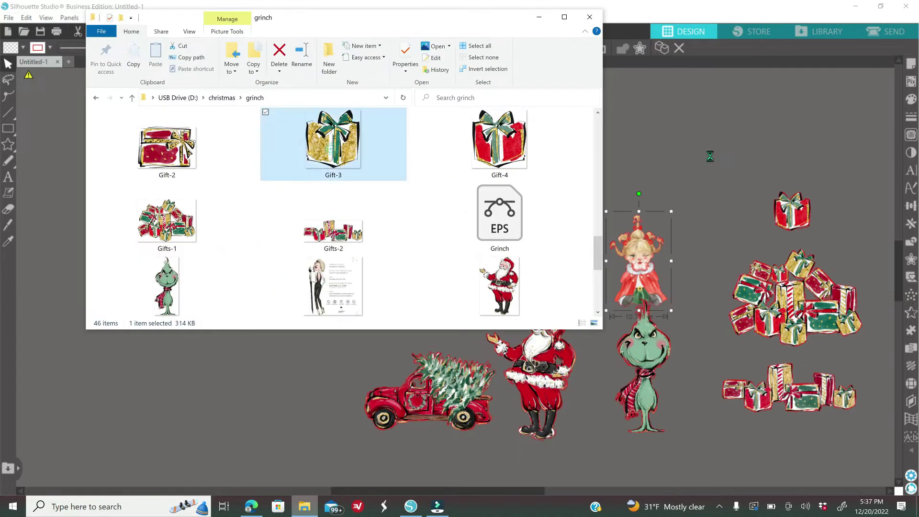
{"action": "left_click_drag", "start_coordinate": [391, 149], "coordinate": [690, 163]}
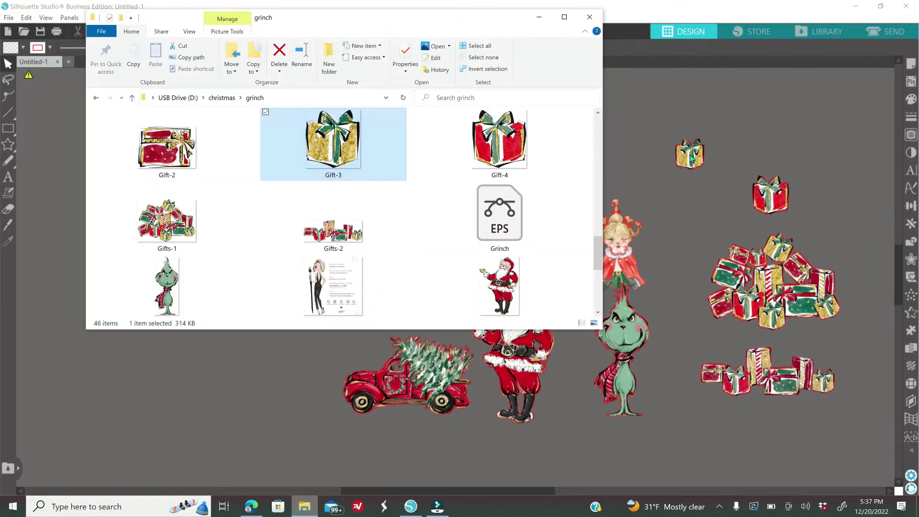
- Bring the Christmas-Eve-Box-04-PNG badge from the Cristmas-Eve-Box-SVG-by-FlyGesign folder into the design
{"action": "scroll", "coordinate": [383, 219], "scroll_direction": "up", "scroll_amount": 10}
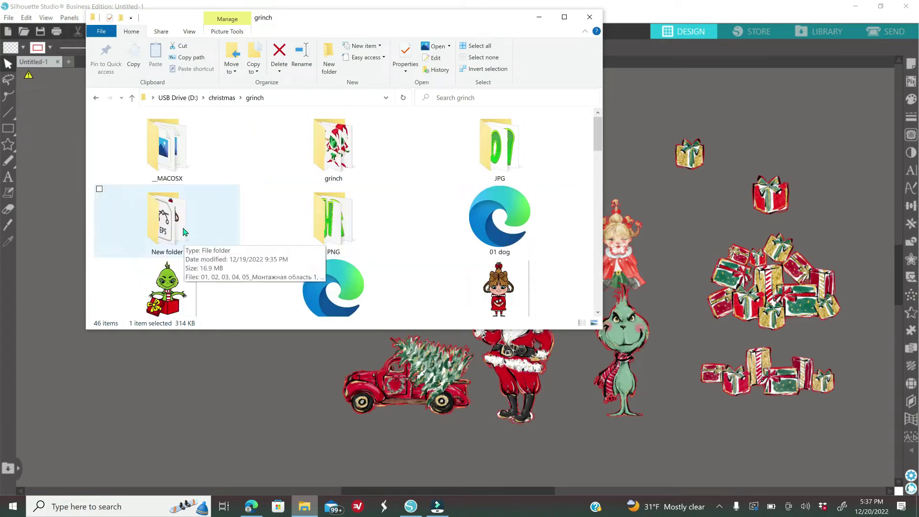
{"action": "double_click", "coordinate": [184, 230]}
{"action": "key", "text": "alt+Left"}
{"action": "scroll", "coordinate": [408, 264], "scroll_direction": "down", "scroll_amount": 5}
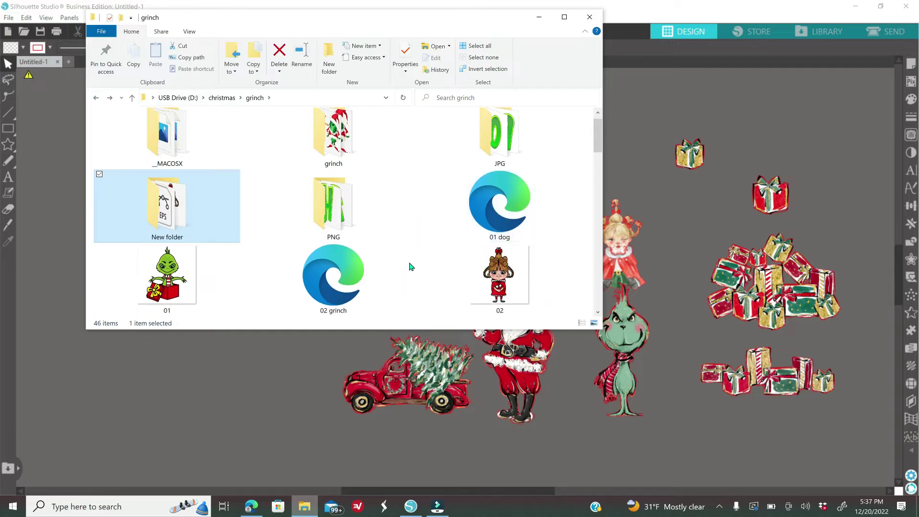
{"action": "key", "text": "alt+Left"}
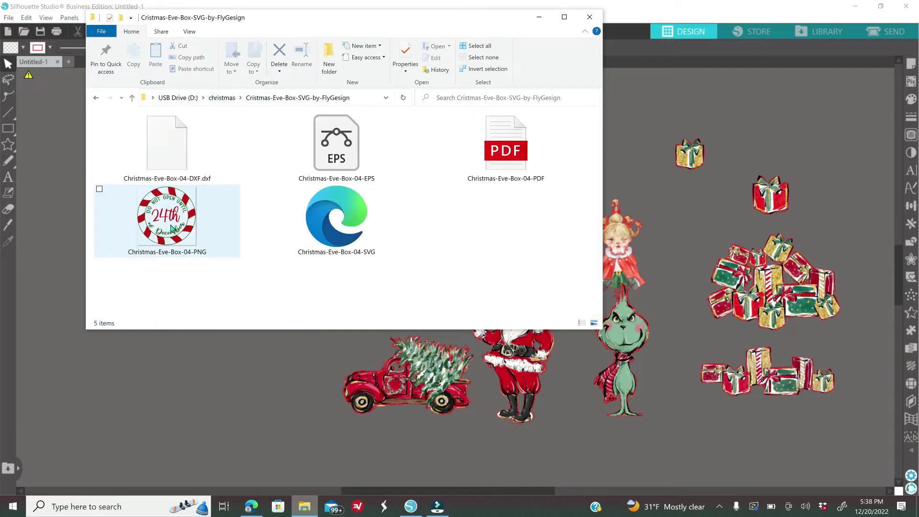
{"action": "left_click_drag", "start_coordinate": [164, 215], "coordinate": [550, 210]}
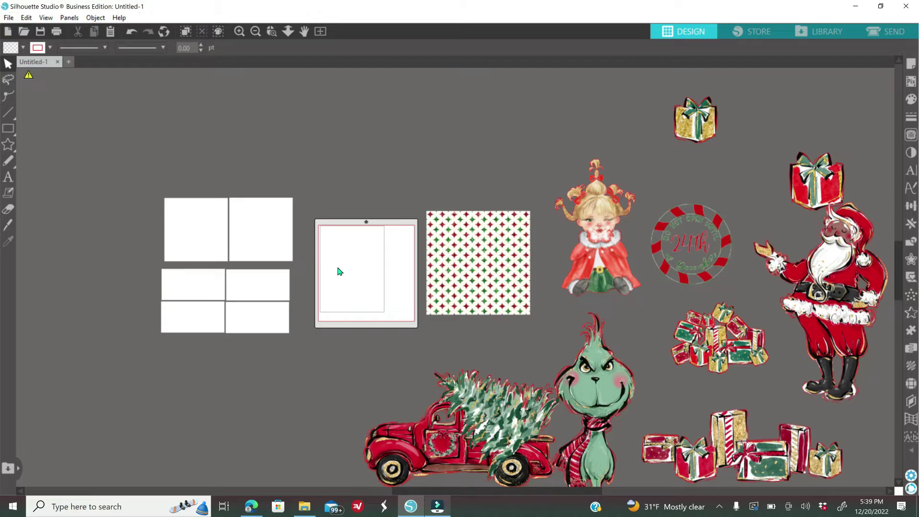
- Move the second 7.87 in square away from the first to leave a clear gap between them
{"action": "mouse_move", "coordinate": [250, 251]}
{"action": "left_mouse_down"}
{"action": "mouse_move", "coordinate": [332, 249]}
{"action": "mouse_move", "coordinate": [366, 279]}
{"action": "mouse_move", "coordinate": [287, 241]}
{"action": "mouse_move", "coordinate": [261, 244]}
{"action": "left_mouse_up"}
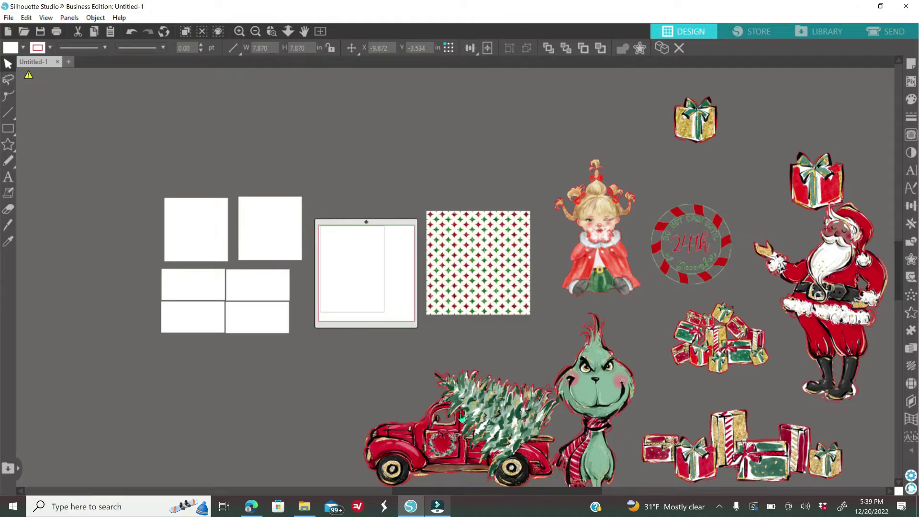
{"action": "left_click", "coordinate": [322, 79]}
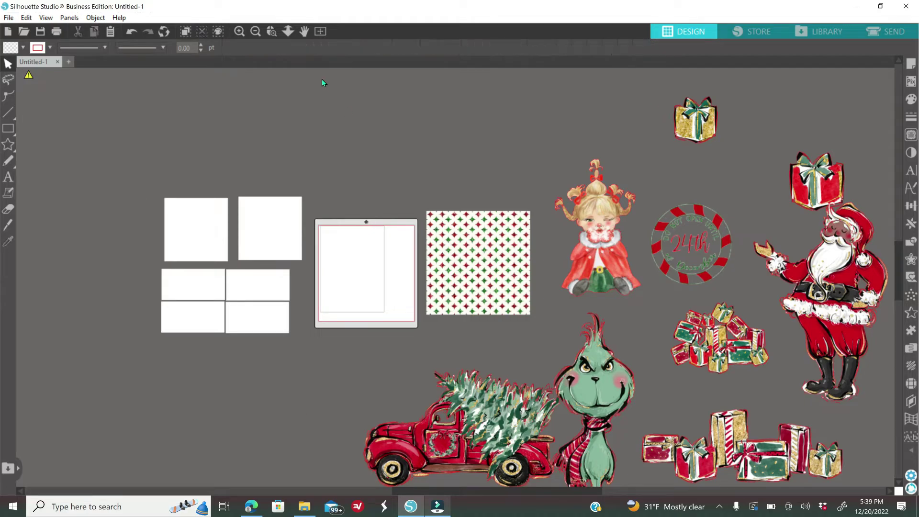
{"action": "left_click", "coordinate": [240, 34]}
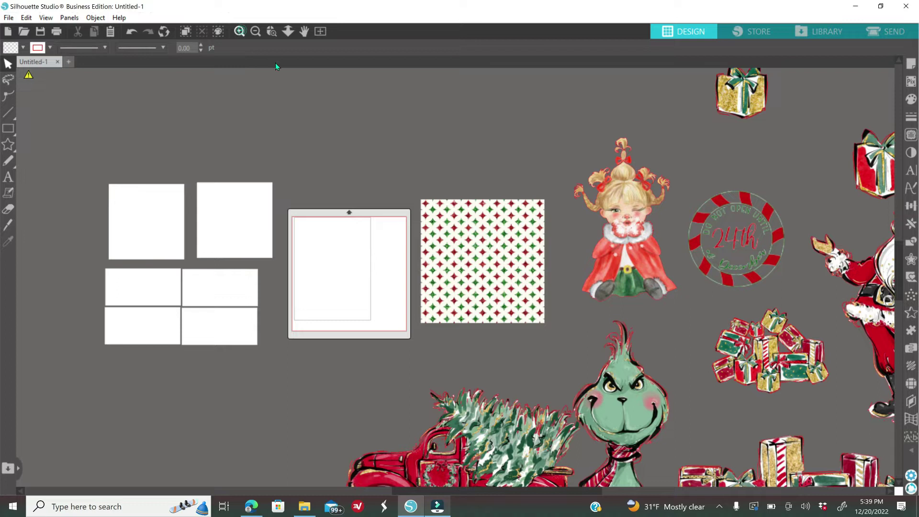
{"action": "left_click", "coordinate": [272, 31]}
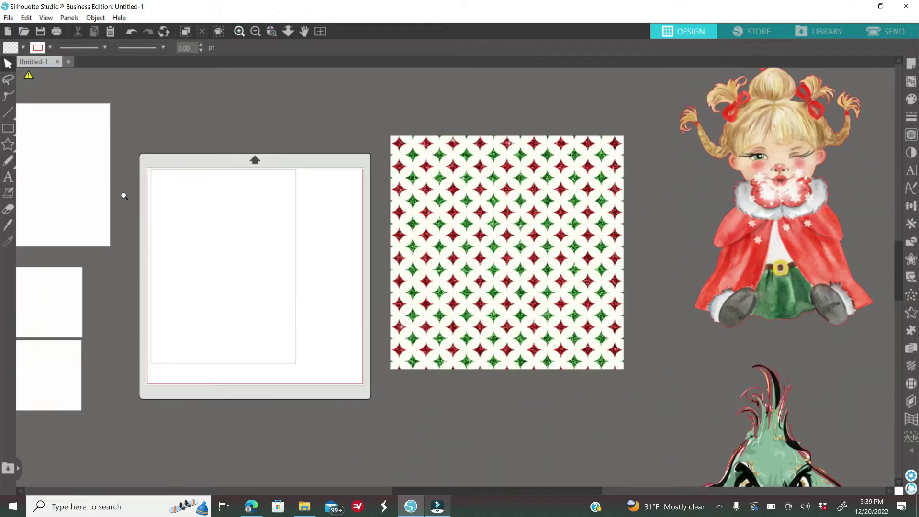
{"action": "left_click", "coordinate": [110, 195]}
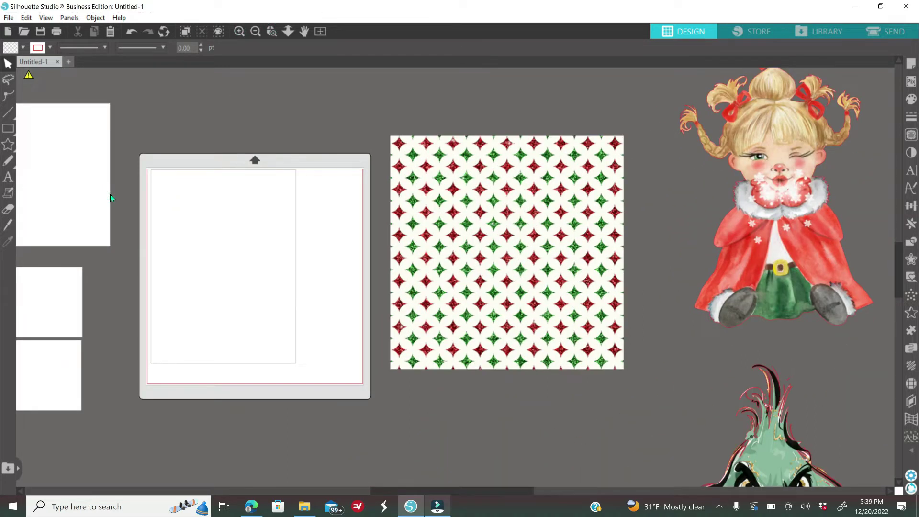
{"action": "left_click", "coordinate": [255, 31]}
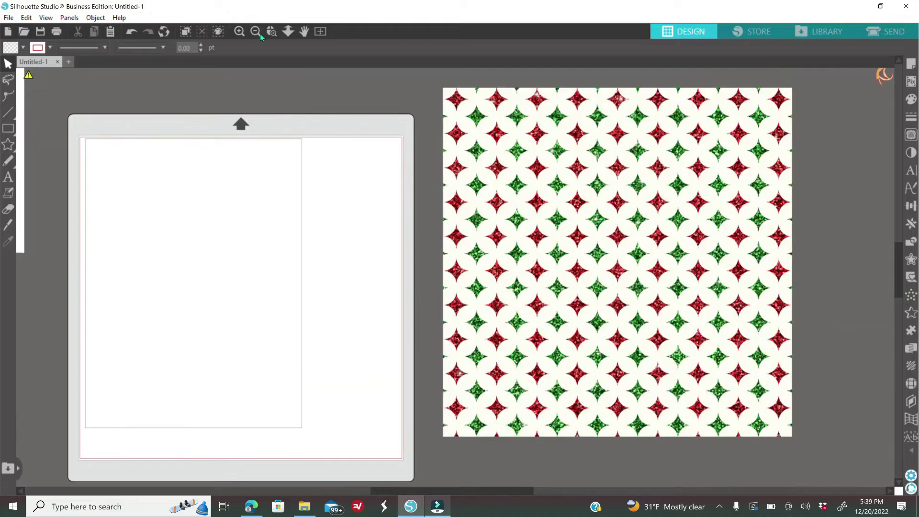
{"action": "left_click", "coordinate": [272, 28]}
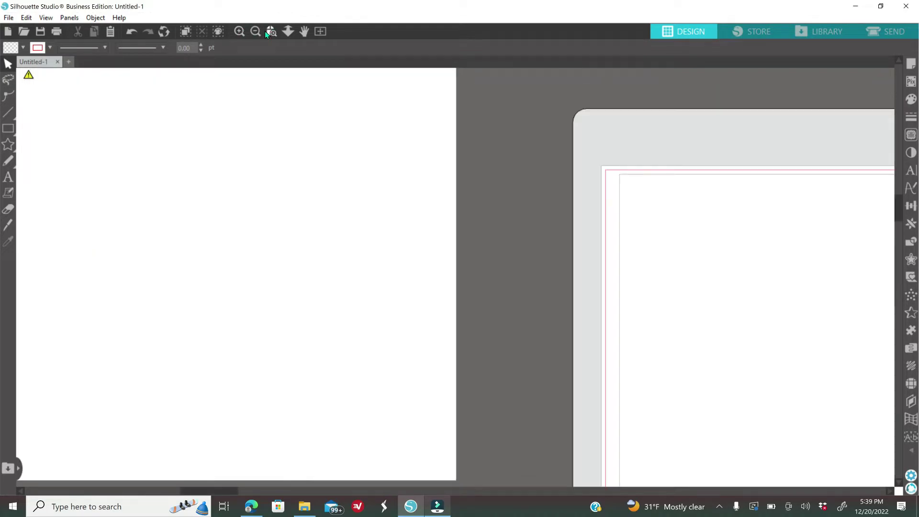
{"action": "left_click", "coordinate": [256, 31]}
{"action": "left_click", "coordinate": [256, 31]}
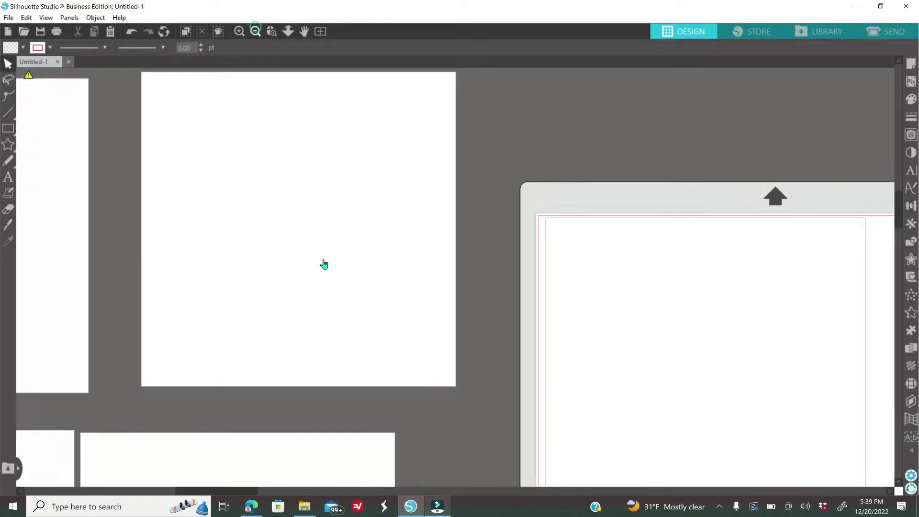
{"action": "scroll", "coordinate": [324, 266], "scroll_direction": "up", "scroll_amount": 1}
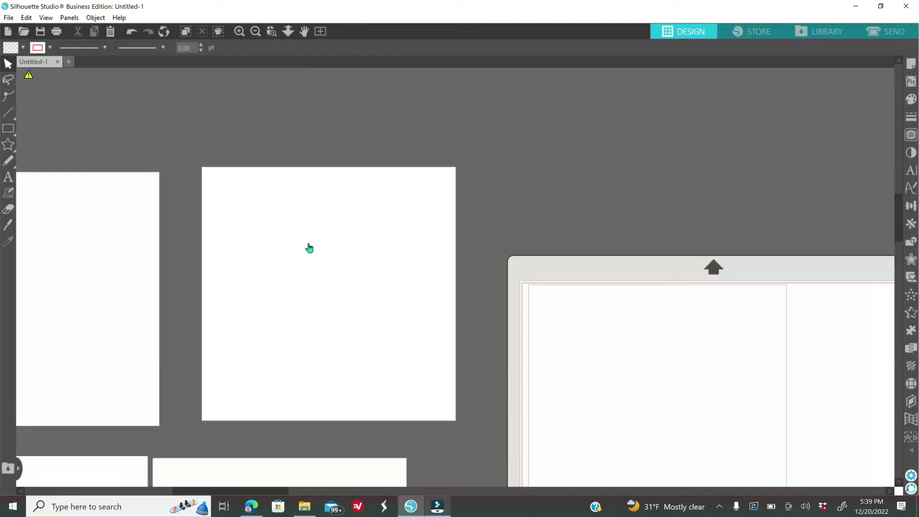
{"action": "left_click", "coordinate": [256, 31]}
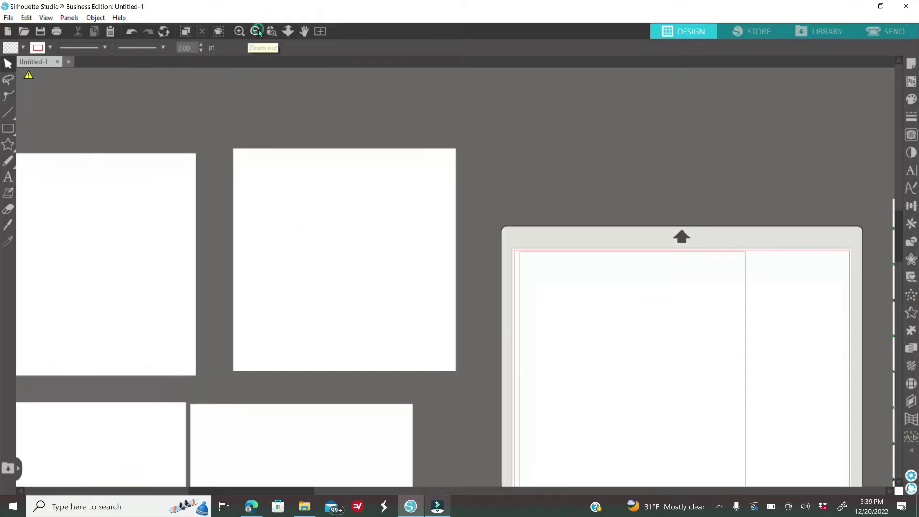
{"action": "left_click", "coordinate": [256, 31]}
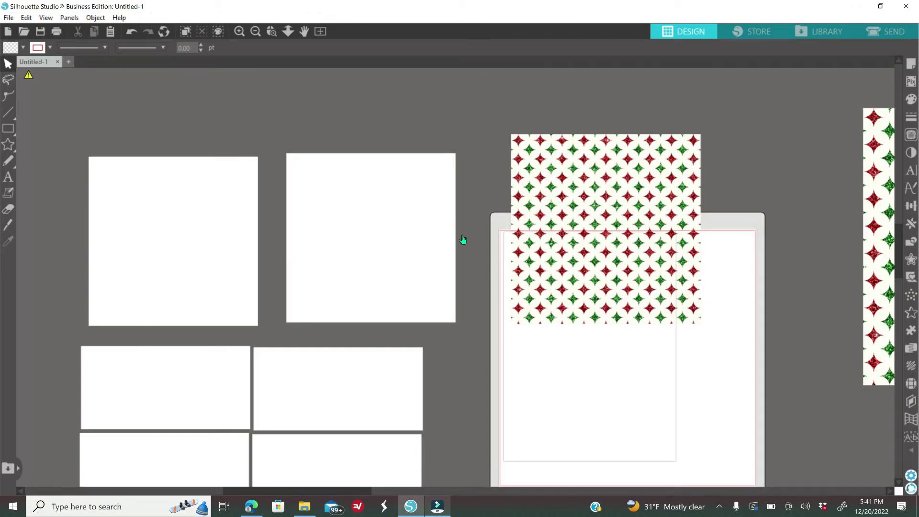
- Send the smaller pattern copy to the back, place it behind the second large square, and scale it to about 8.68 in
{"action": "right_click", "coordinate": [592, 238]}
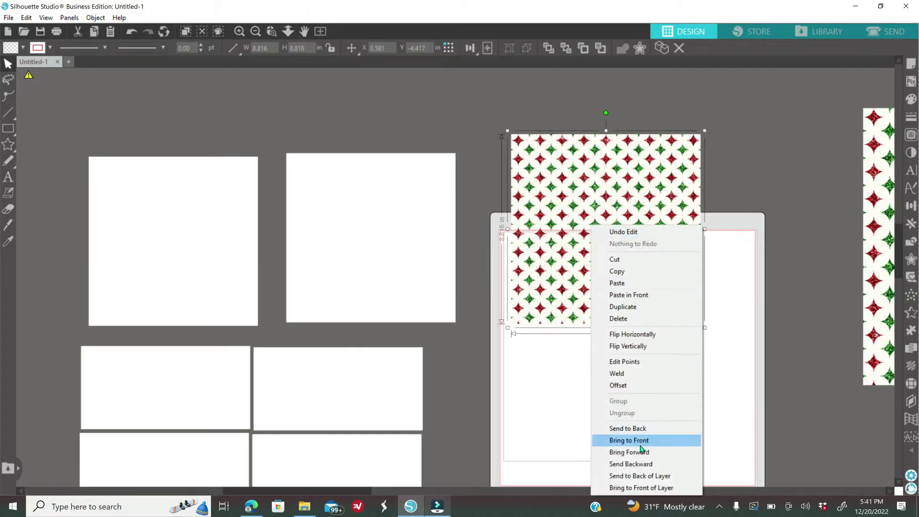
{"action": "left_click", "coordinate": [627, 428]}
{"action": "left_click_drag", "start_coordinate": [556, 279], "coordinate": [371, 281]}
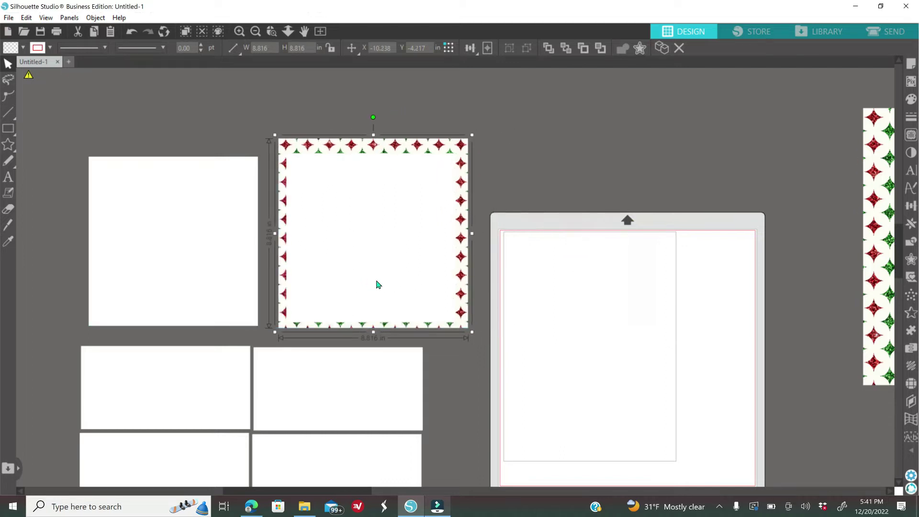
{"action": "left_click_drag", "start_coordinate": [471, 331], "coordinate": [463, 329]}
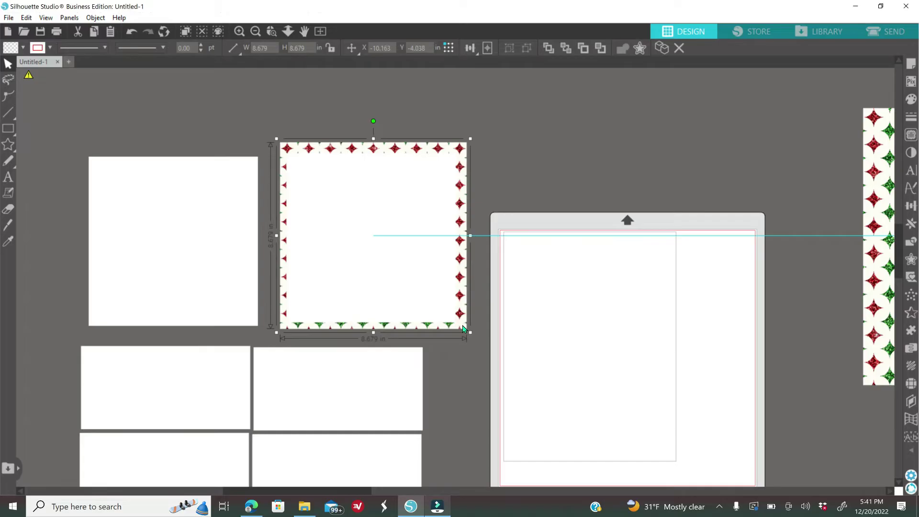
- Select the pattern together with the square over it and crop the pattern to the square's shape
{"action": "left_click", "coordinate": [516, 171]}
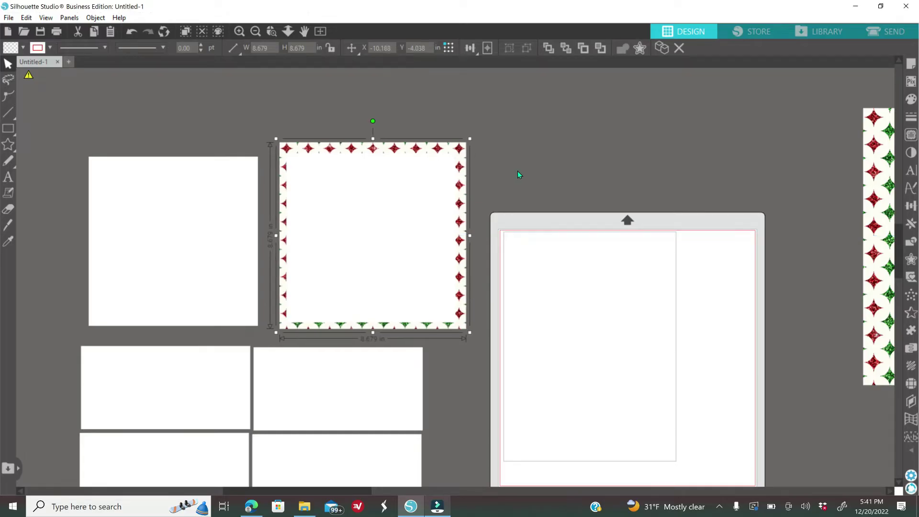
{"action": "left_click_drag", "start_coordinate": [458, 162], "coordinate": [406, 231]}
{"action": "left_click", "coordinate": [912, 244]}
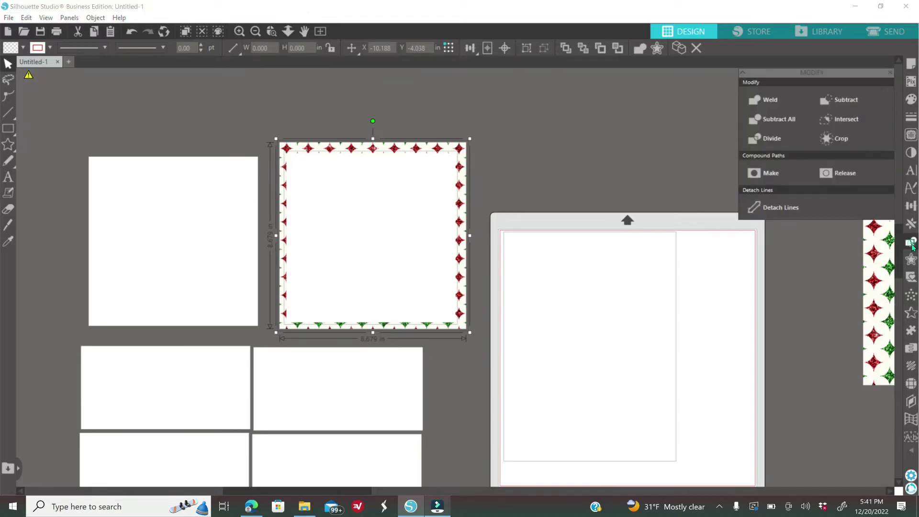
{"action": "left_click", "coordinate": [840, 140]}
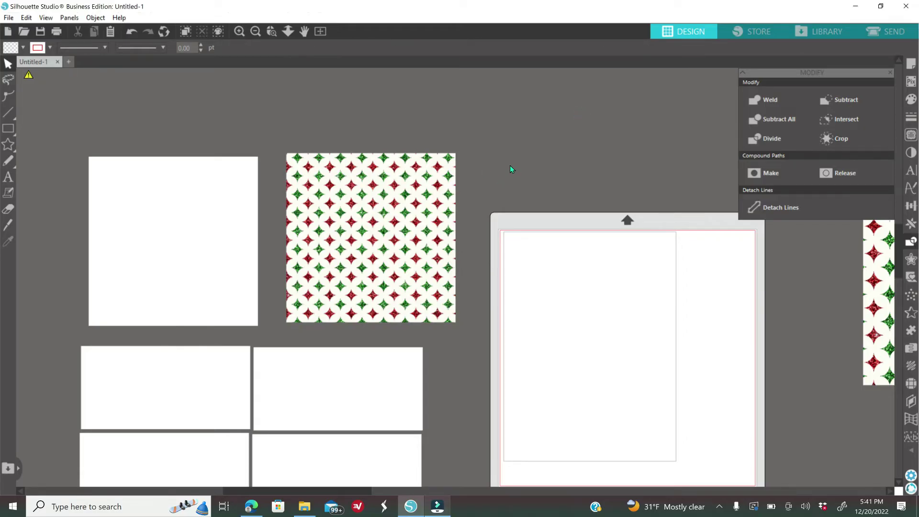
- Duplicate the 12.886 in pattern and set the copy over the mat, next to the box panels
{"action": "left_click", "coordinate": [872, 335]}
{"action": "right_click", "coordinate": [872, 335]}
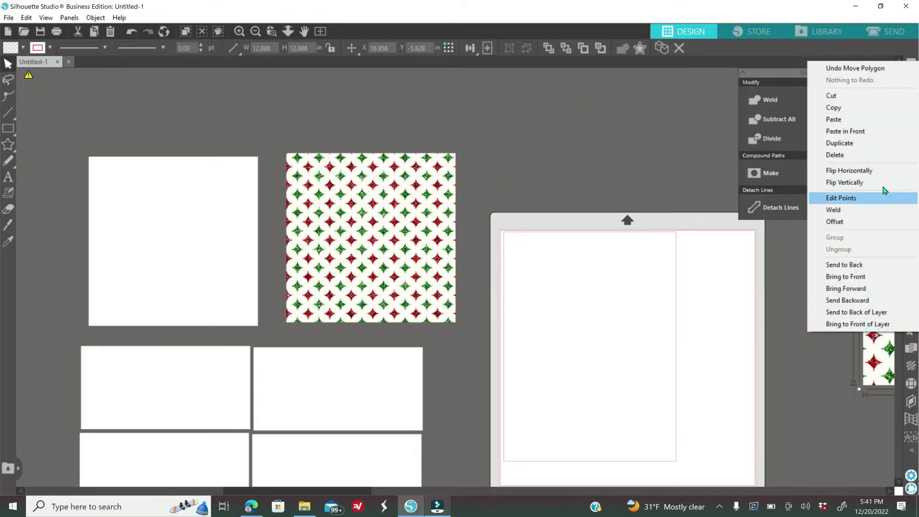
{"action": "left_click", "coordinate": [860, 143]}
{"action": "left_click_drag", "start_coordinate": [875, 277], "coordinate": [518, 283]}
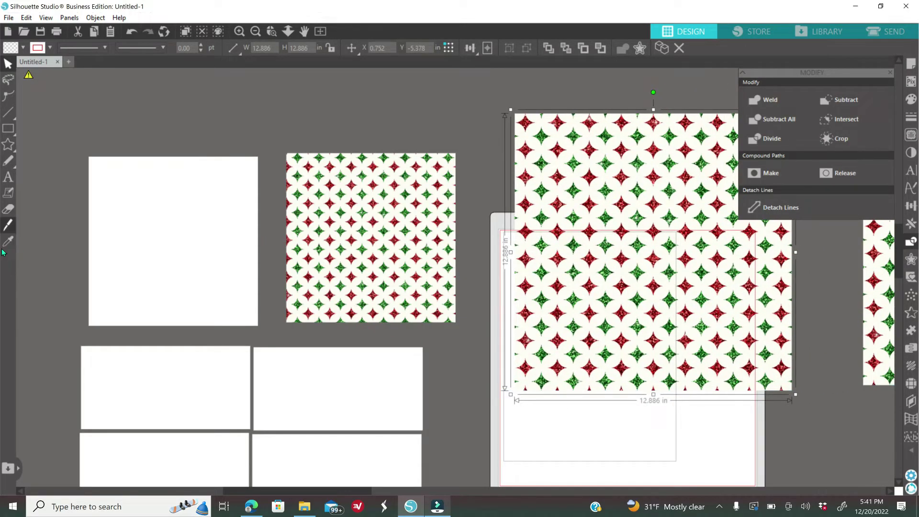
- Fill the blank 7.87 in square with the pattern by sampling the large pattern copy with the eyedropper
{"action": "left_click", "coordinate": [164, 219]}
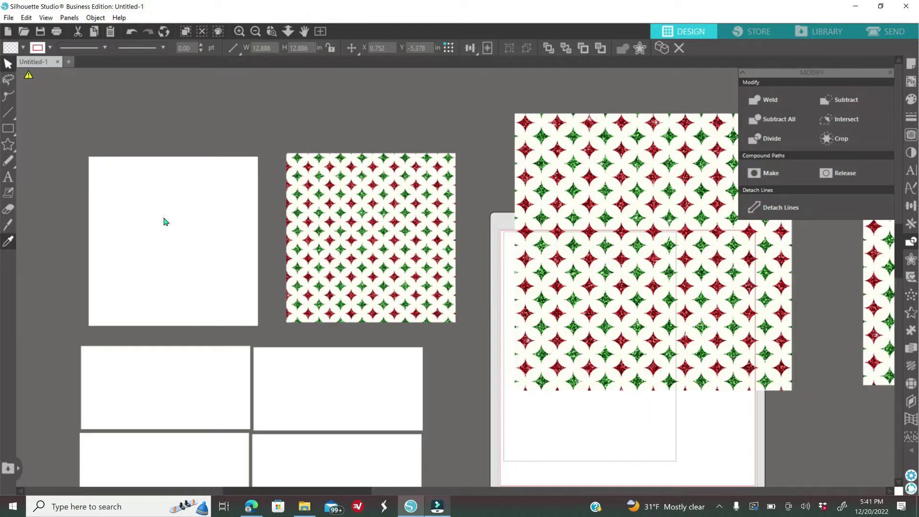
{"action": "left_click", "coordinate": [11, 243]}
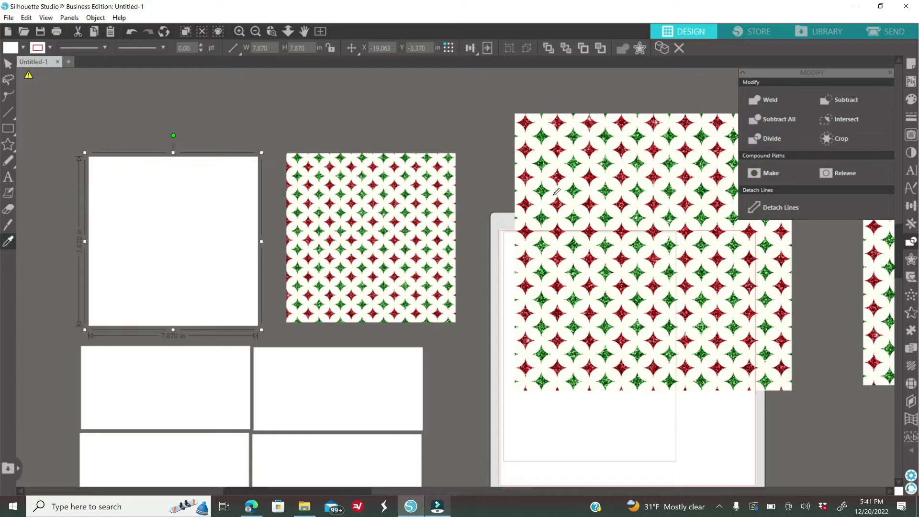
{"action": "left_click", "coordinate": [588, 200]}
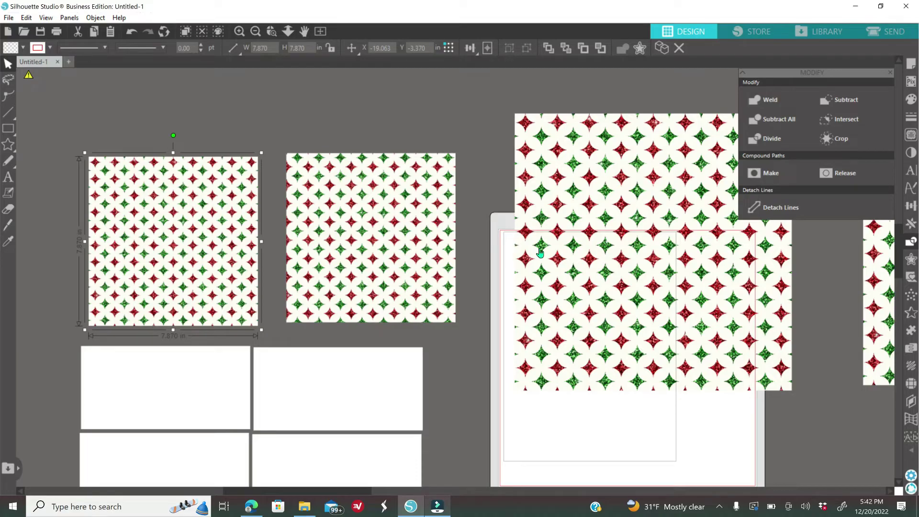
- Create an internal offset of 0.380 in inside the second patterned 7.87 in square
{"action": "key", "text": "ctrl+z"}
{"action": "left_click", "coordinate": [391, 224]}
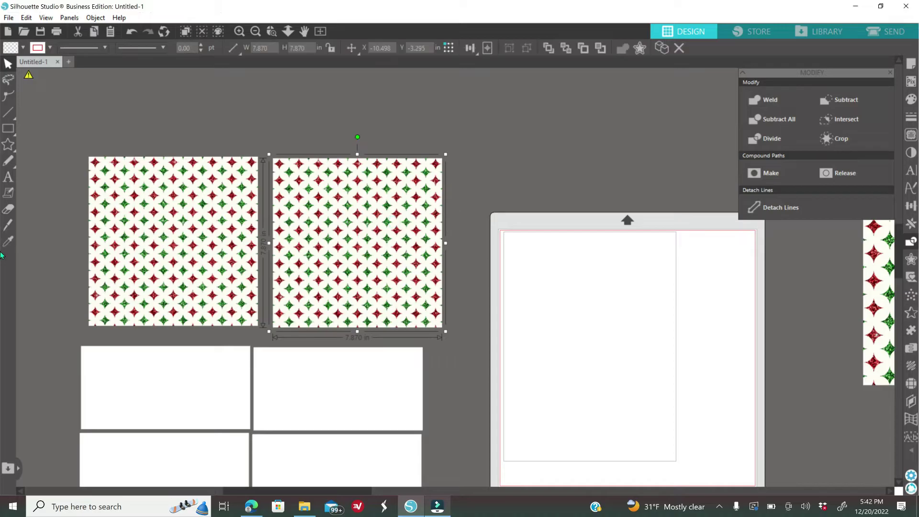
{"action": "left_click", "coordinate": [910, 266]}
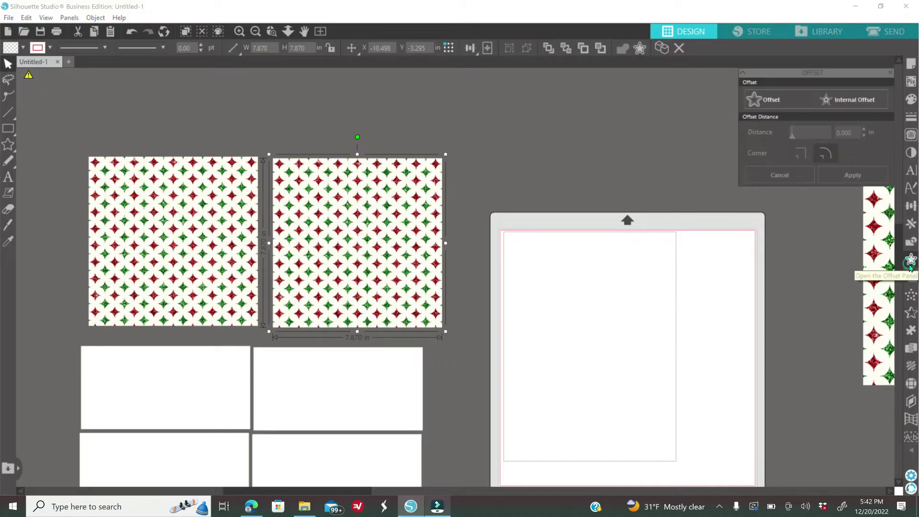
{"action": "left_click", "coordinate": [849, 99]}
{"action": "left_click", "coordinate": [799, 129]}
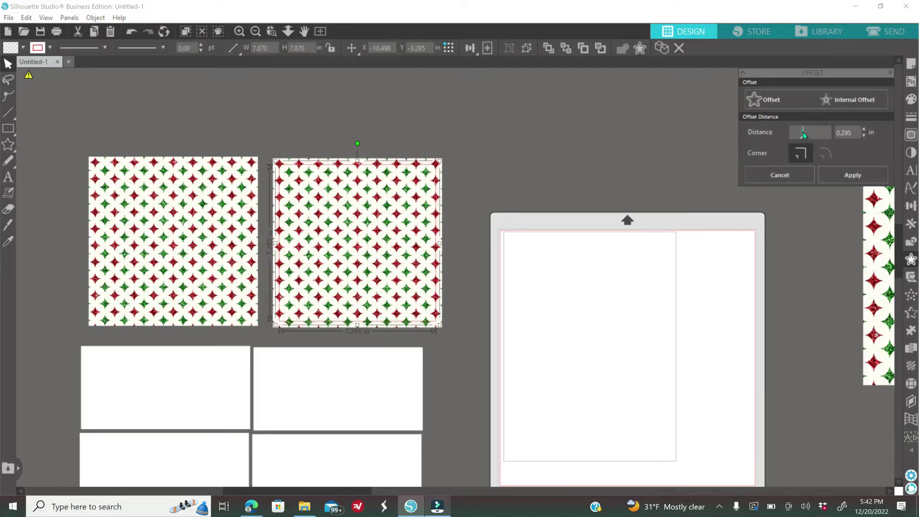
{"action": "left_click", "coordinate": [808, 131]}
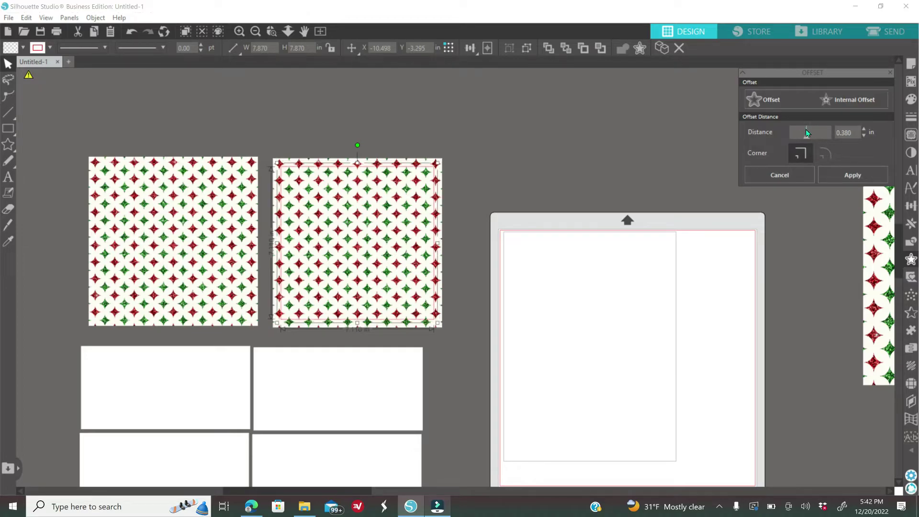
- Fill the inset square with white and remove its line color, leaving a patterned border around it
{"action": "left_click", "coordinate": [915, 100]}
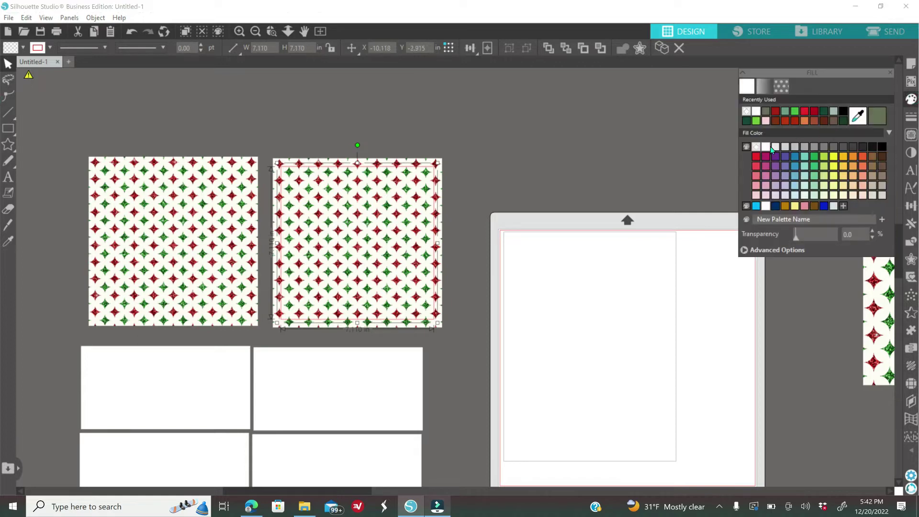
{"action": "left_click", "coordinate": [766, 147]}
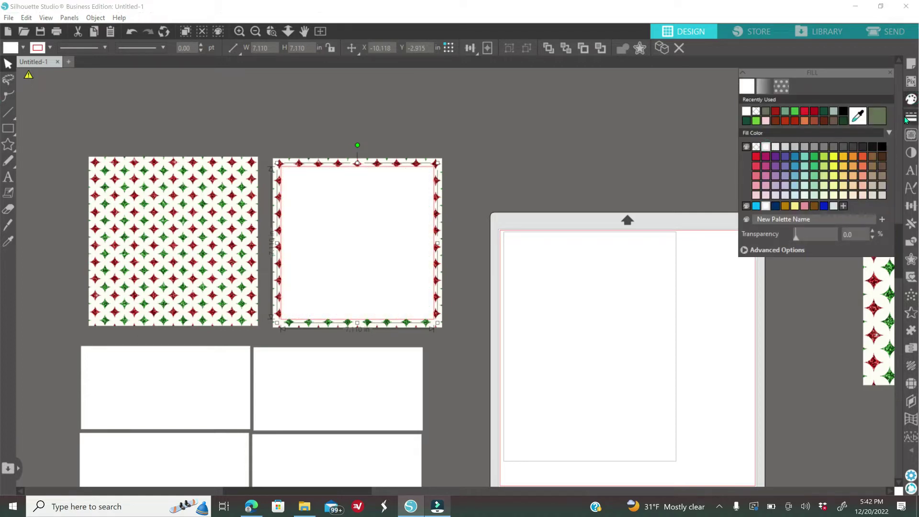
{"action": "left_click", "coordinate": [911, 117]}
{"action": "left_click", "coordinate": [765, 86]}
{"action": "left_click", "coordinate": [755, 146]}
{"action": "left_click", "coordinate": [450, 321]}
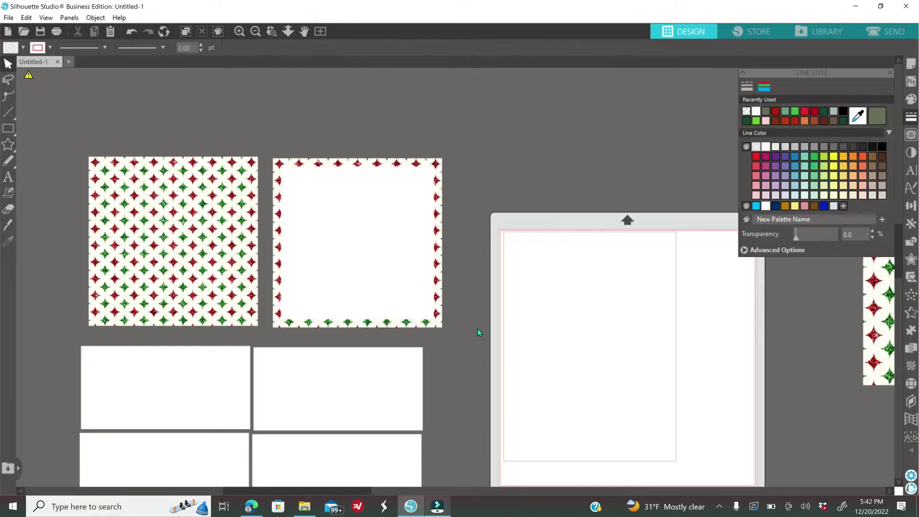
{"action": "left_click", "coordinate": [259, 31]}
{"action": "left_click", "coordinate": [258, 31]}
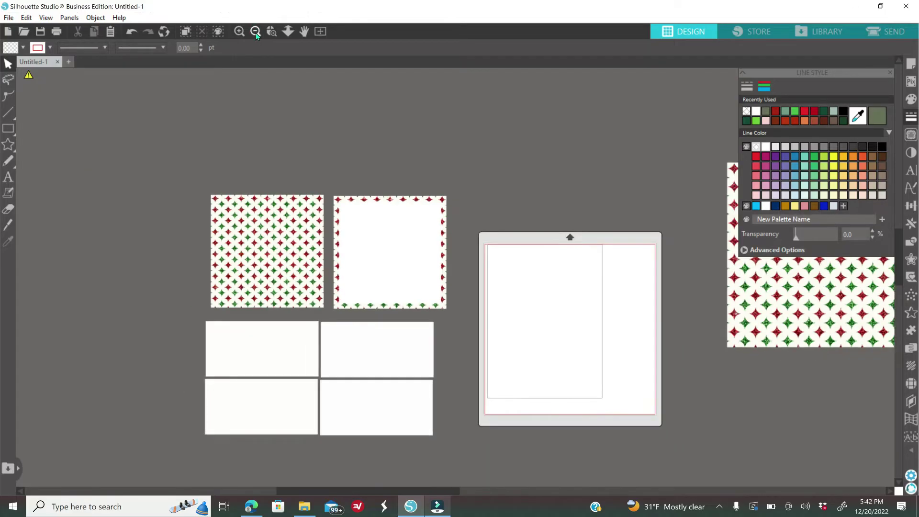
{"action": "left_click", "coordinate": [891, 74]}
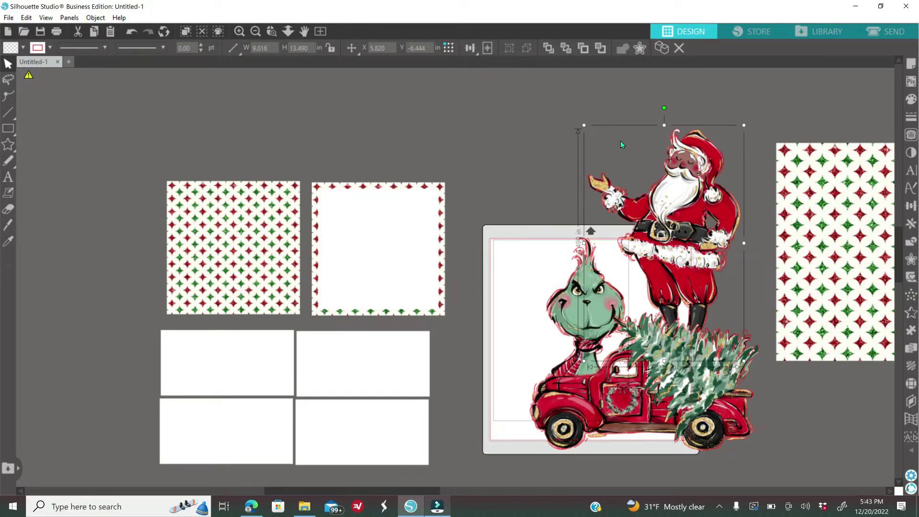
- Remove the line color from the Santa clipart and move it toward the bordered square
{"action": "left_click", "coordinate": [911, 117]}
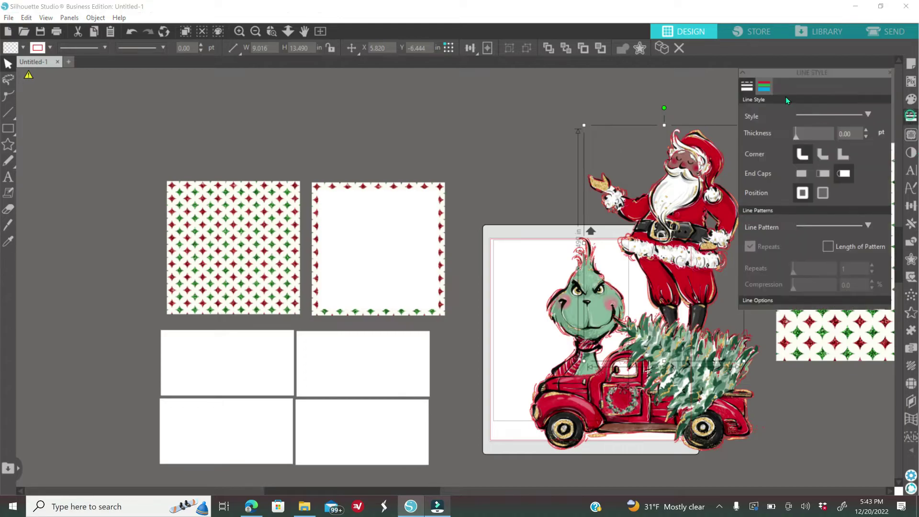
{"action": "left_click", "coordinate": [765, 87]}
{"action": "left_click", "coordinate": [746, 112]}
{"action": "left_click_drag", "start_coordinate": [596, 209], "coordinate": [498, 212]}
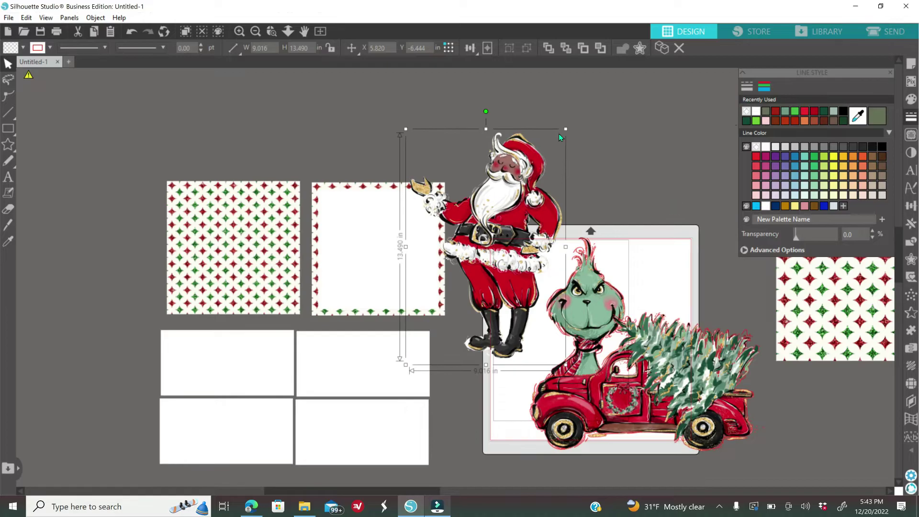
- Scale down Santa and the truck, with the truck about 6.69 by 3.95 in, and place them at the bordered square's lower right
{"action": "left_click_drag", "start_coordinate": [568, 127], "coordinate": [566, 129]}
{"action": "mouse_move", "coordinate": [535, 232]}
{"action": "left_mouse_down"}
{"action": "mouse_move", "coordinate": [523, 253]}
{"action": "mouse_move", "coordinate": [527, 226]}
{"action": "left_mouse_up"}
{"action": "left_click_drag", "start_coordinate": [490, 249], "coordinate": [445, 219]}
{"action": "left_click_drag", "start_coordinate": [561, 339], "coordinate": [408, 297]}
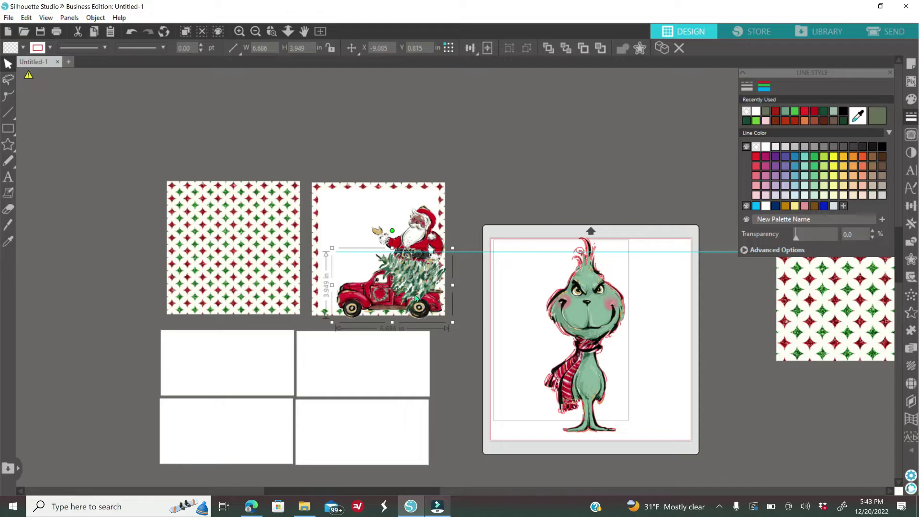
- Scale the Grinch clipart down to about 2.26 by 5.44 in and place it along the bordered panel's left side
{"action": "scroll", "coordinate": [526, 297], "scroll_direction": "left", "scroll_amount": 2}
{"action": "left_click", "coordinate": [642, 298]}
{"action": "left_click_drag", "start_coordinate": [669, 239], "coordinate": [629, 336]}
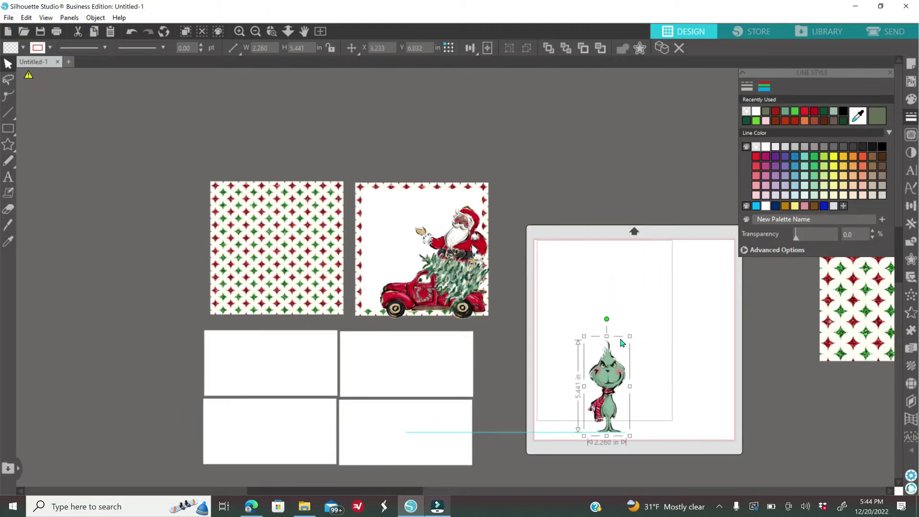
{"action": "left_click_drag", "start_coordinate": [605, 383], "coordinate": [377, 255]}
{"action": "right_click", "coordinate": [380, 211]}
{"action": "left_click", "coordinate": [425, 427]}
- Move the Grinch down to the panel's bottom edge and shrink the truck so it fits inside the panel
{"action": "left_click", "coordinate": [238, 32]}
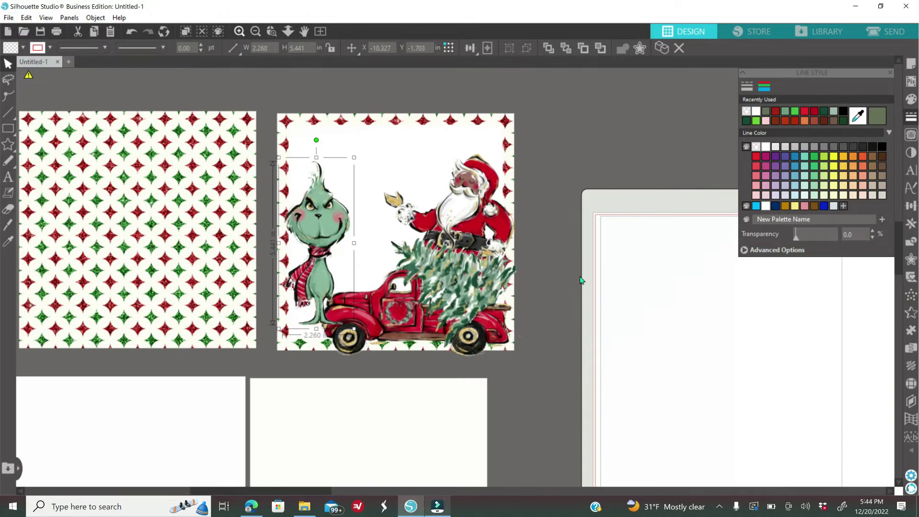
{"action": "left_click", "coordinate": [239, 32]}
{"action": "left_click_drag", "start_coordinate": [275, 229], "coordinate": [271, 264]}
{"action": "left_click_drag", "start_coordinate": [549, 216], "coordinate": [516, 163]}
{"action": "left_click", "coordinate": [602, 304]}
{"action": "left_click", "coordinate": [256, 32]}
{"action": "left_click", "coordinate": [256, 32]}
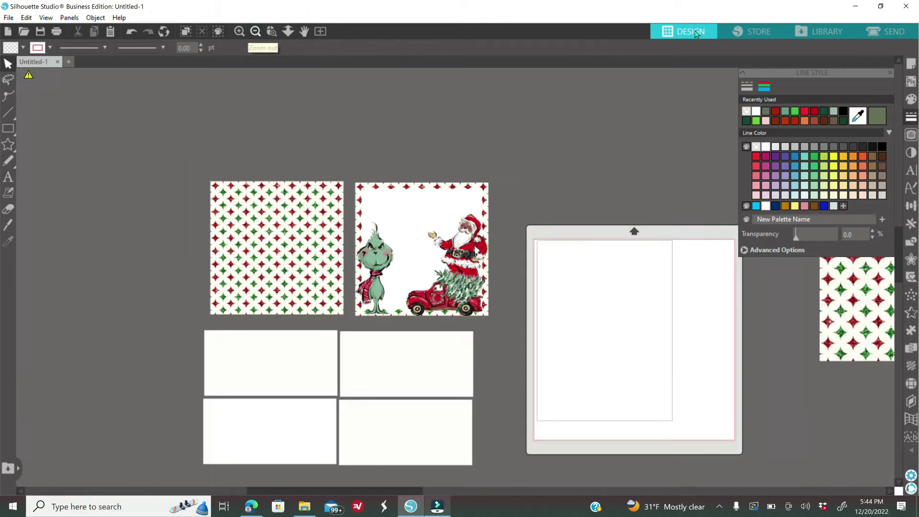
- Scale down the little girl clipart and place it between the Grinch and the truck on the bordered panel
{"action": "left_click", "coordinate": [256, 32]}
{"action": "left_click_drag", "start_coordinate": [856, 239], "coordinate": [569, 239]}
{"action": "left_click_drag", "start_coordinate": [637, 153], "coordinate": [550, 290]}
{"action": "left_click", "coordinate": [911, 116]}
{"action": "left_click", "coordinate": [239, 32]}
{"action": "left_click_drag", "start_coordinate": [636, 385], "coordinate": [391, 273]}
{"action": "left_click_drag", "start_coordinate": [422, 208], "coordinate": [379, 280]}
- Position the gold star confetti over the bordered panel's white background and fit it within the panel
{"action": "left_click", "coordinate": [459, 225]}
{"action": "left_click_drag", "start_coordinate": [414, 185], "coordinate": [420, 198]}
{"action": "left_click", "coordinate": [531, 350]}
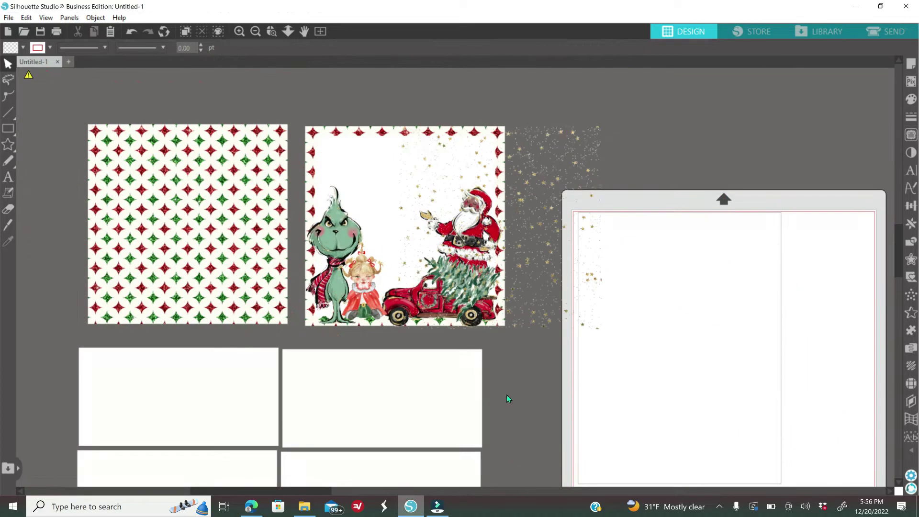
{"action": "left_click_drag", "start_coordinate": [544, 324], "coordinate": [511, 329]}
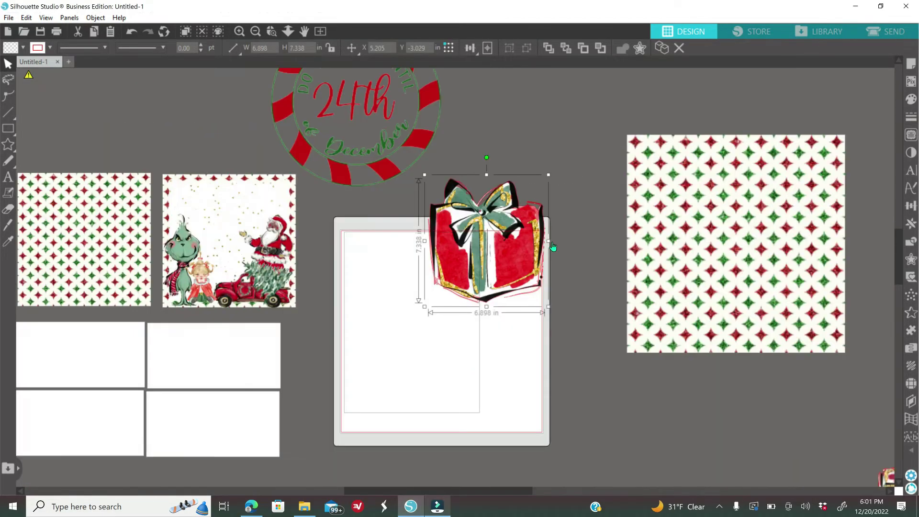
- Remove the present's line color, scale it to about 1.24 by 1.32 in, and place it above Santa's outstretched hand
{"action": "left_click", "coordinate": [911, 116]}
{"action": "left_click", "coordinate": [764, 86]}
{"action": "left_click_drag", "start_coordinate": [549, 175], "coordinate": [389, 228]}
{"action": "right_click", "coordinate": [389, 228]}
{"action": "left_click", "coordinate": [402, 438]}
{"action": "left_click_drag", "start_coordinate": [463, 491], "coordinate": [403, 491]}
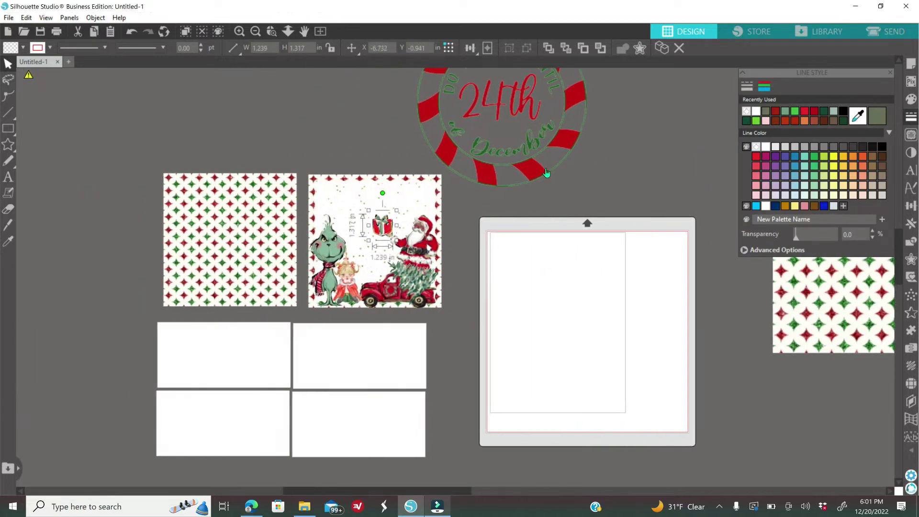
- Scale down the round "24th of December" tag and place it below the present, between the Grinch and Santa
{"action": "left_click_drag", "start_coordinate": [555, 70], "coordinate": [560, 146]}
{"action": "right_click", "coordinate": [562, 144]}
{"action": "left_click", "coordinate": [598, 375]}
{"action": "left_click_drag", "start_coordinate": [594, 102], "coordinate": [372, 256]}
{"action": "left_click", "coordinate": [239, 32]}
{"action": "left_click_drag", "start_coordinate": [304, 218], "coordinate": [331, 239]}
{"action": "left_click", "coordinate": [533, 375]}
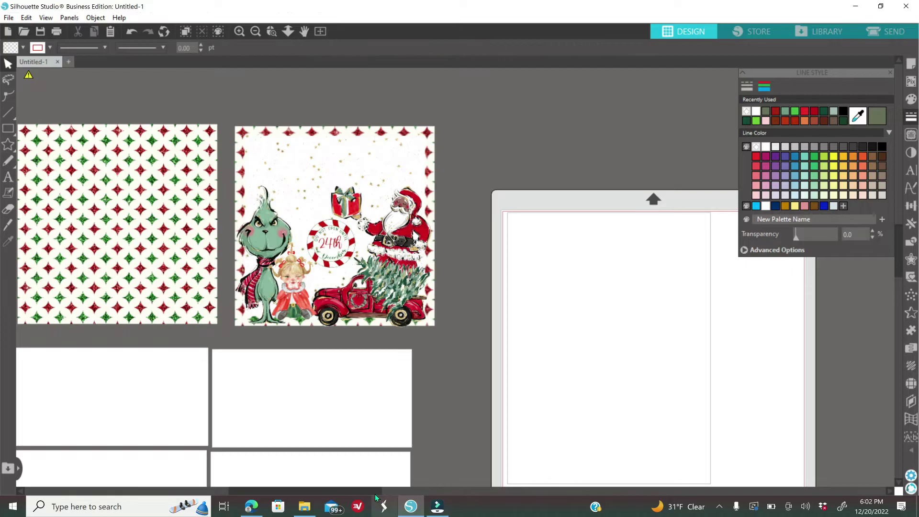
{"action": "left_click_drag", "start_coordinate": [378, 491], "coordinate": [360, 491]}
{"action": "left_click", "coordinate": [890, 72]}
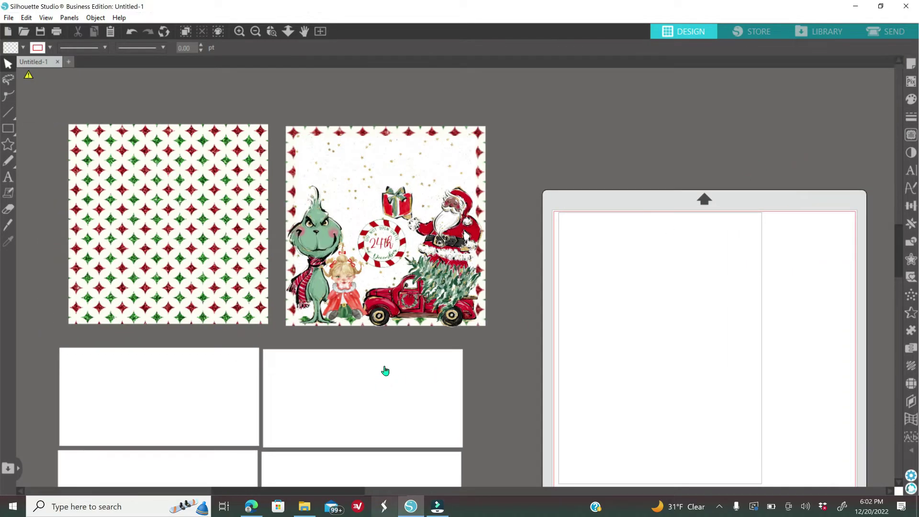
- Switch to the browser to view the Grinched 2.0 font page on Creative Fabrica, and return to Silhouette Studio
{"action": "left_click", "coordinate": [251, 507]}
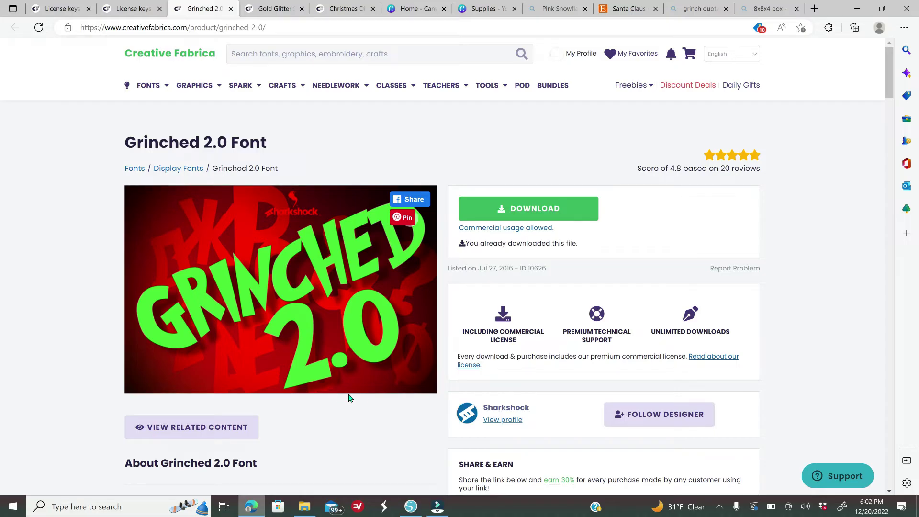
{"action": "left_click", "coordinate": [411, 506]}
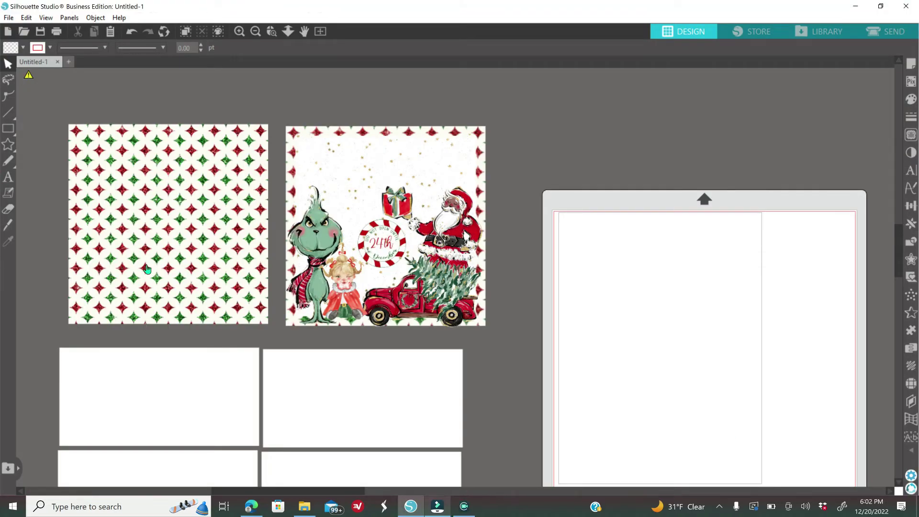
- Add the text "Grinchmas Eve Box" in the Grinched 2.0 font in the empty area above the mat
{"action": "left_click", "coordinate": [8, 193]}
{"action": "left_click", "coordinate": [8, 177]}
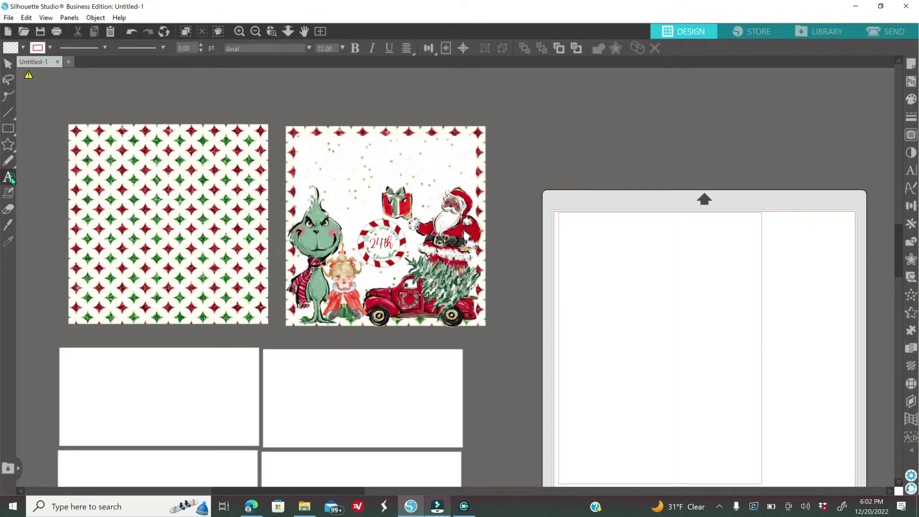
{"action": "left_click", "coordinate": [911, 170]}
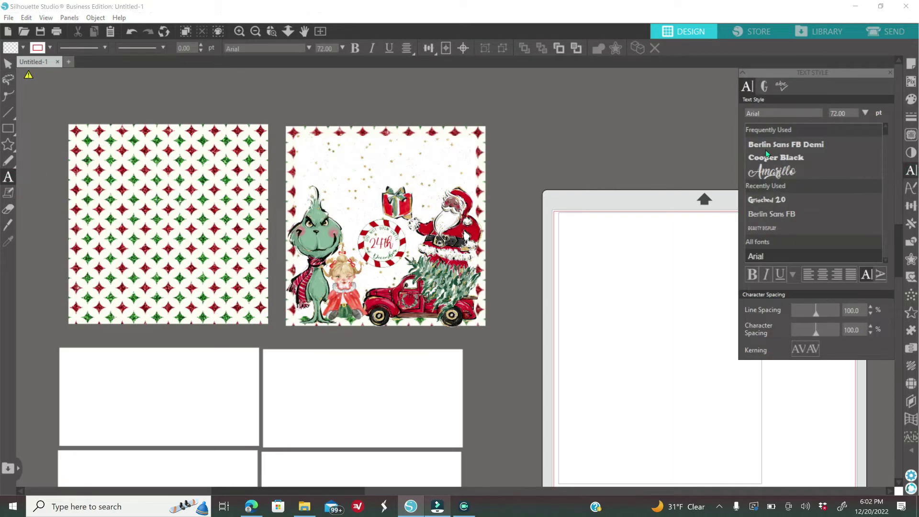
{"action": "left_click", "coordinate": [775, 199]}
{"action": "left_click", "coordinate": [599, 127]}
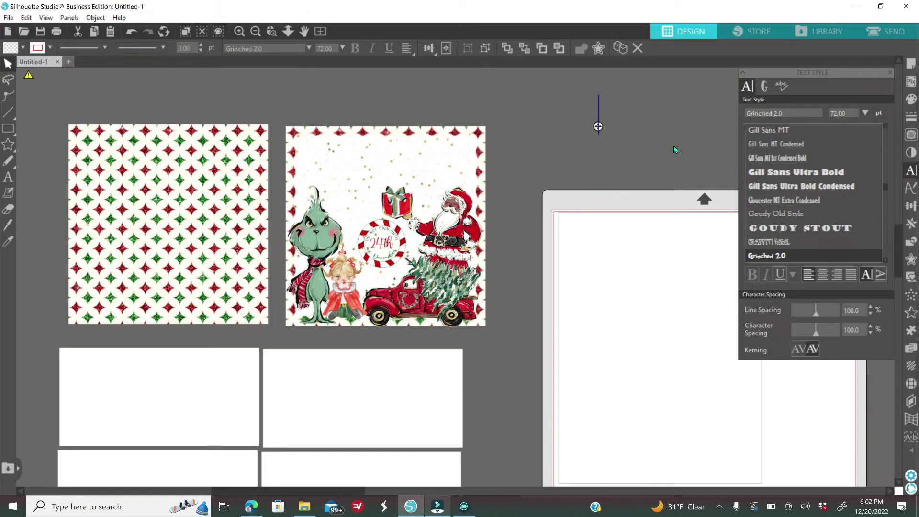
{"action": "type", "text": "Grinchma"}
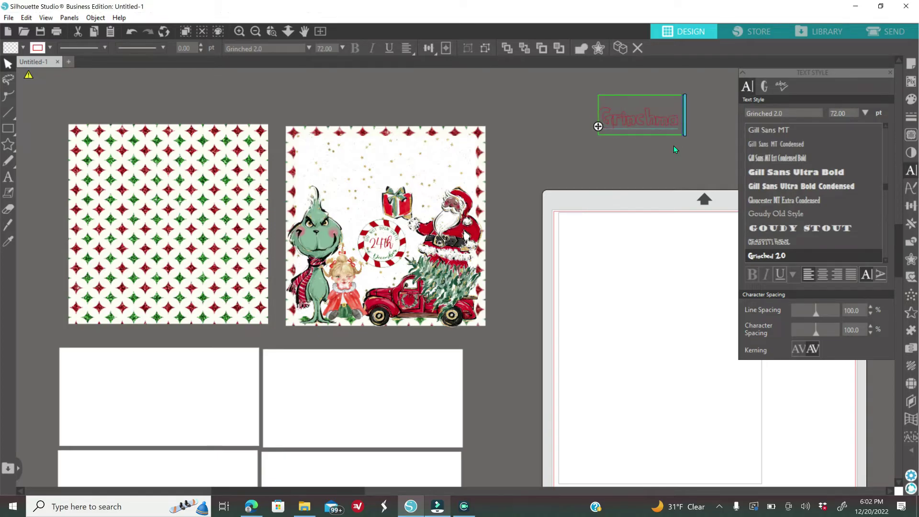
{"action": "type", "text": "s Eve D"}
{"action": "left_click", "coordinate": [614, 169]}
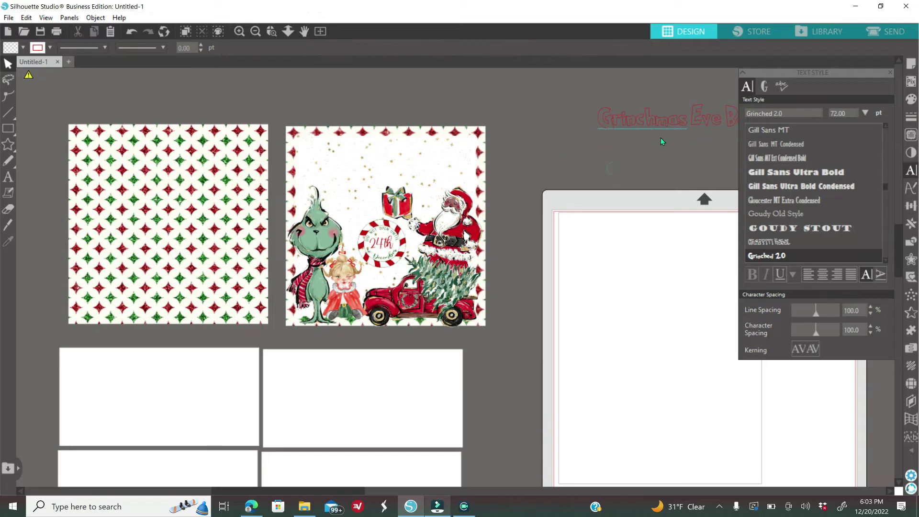
{"action": "left_click", "coordinate": [889, 73]}
- Fill the title text with the dark green sampled from the little girl's outfit and move it beside the decorated panel
{"action": "left_click", "coordinate": [732, 119]}
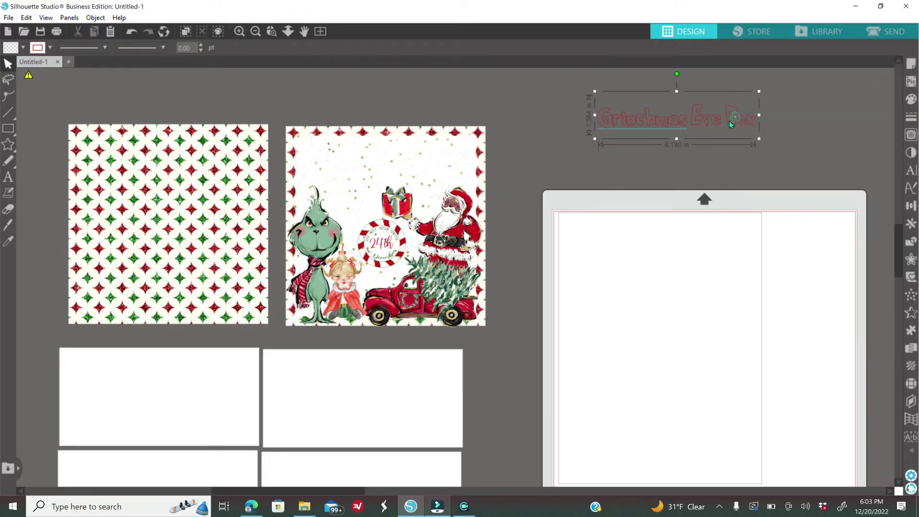
{"action": "left_click", "coordinate": [911, 99]}
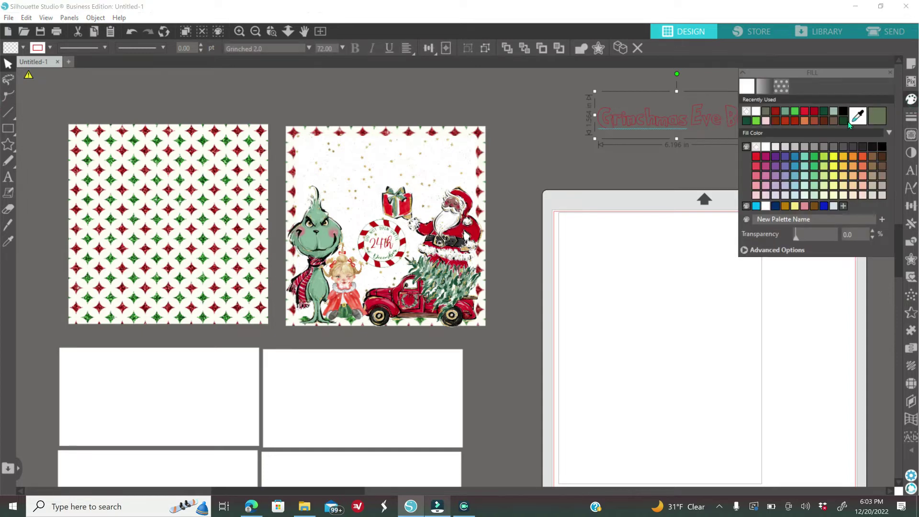
{"action": "left_click", "coordinate": [860, 122]}
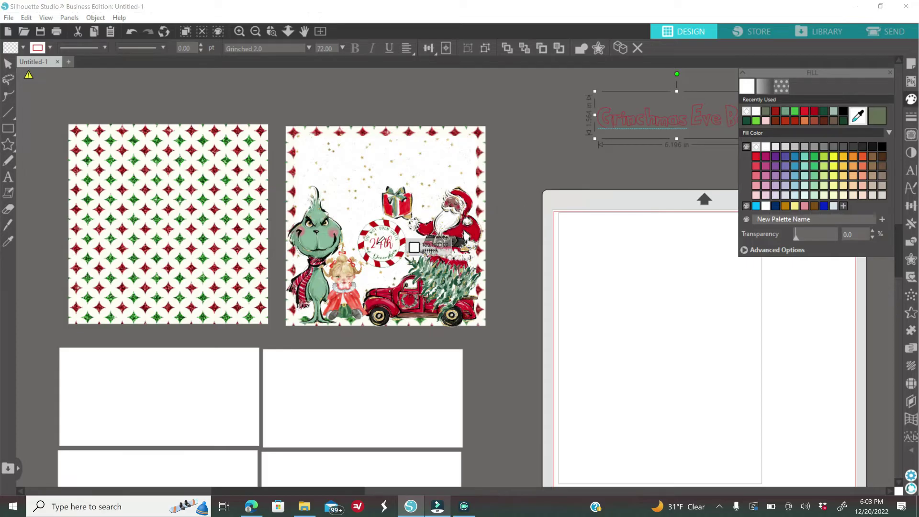
{"action": "left_click", "coordinate": [347, 307]}
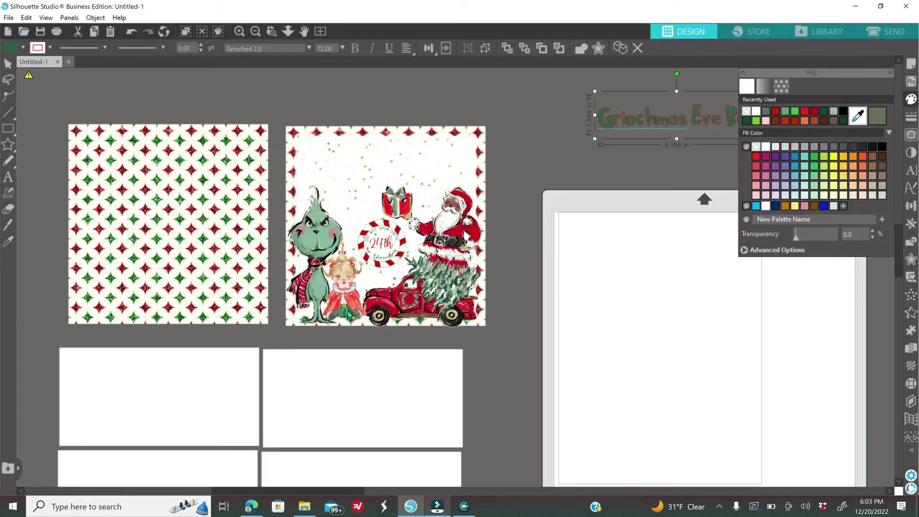
{"action": "left_click_drag", "start_coordinate": [673, 127], "coordinate": [586, 154]}
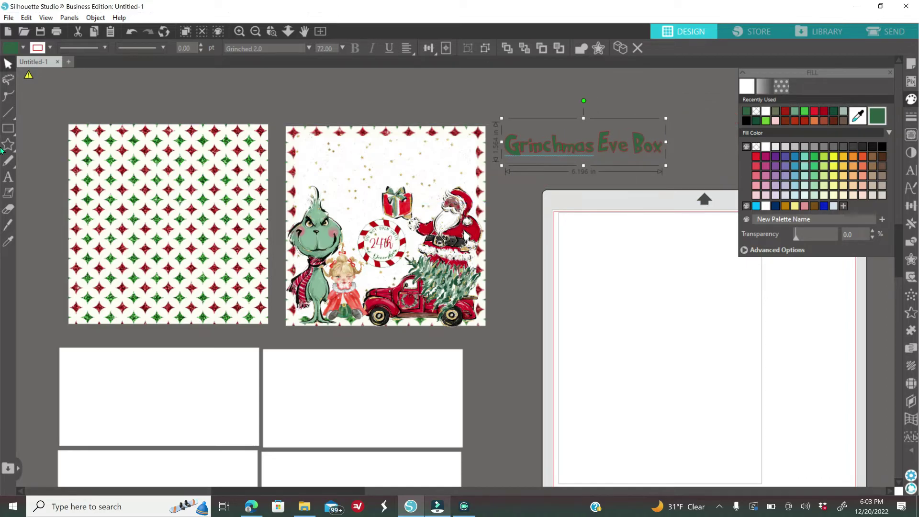
- Make the outline of the "Grinchmas Eve Box" title transparent
{"action": "left_click", "coordinate": [911, 117]}
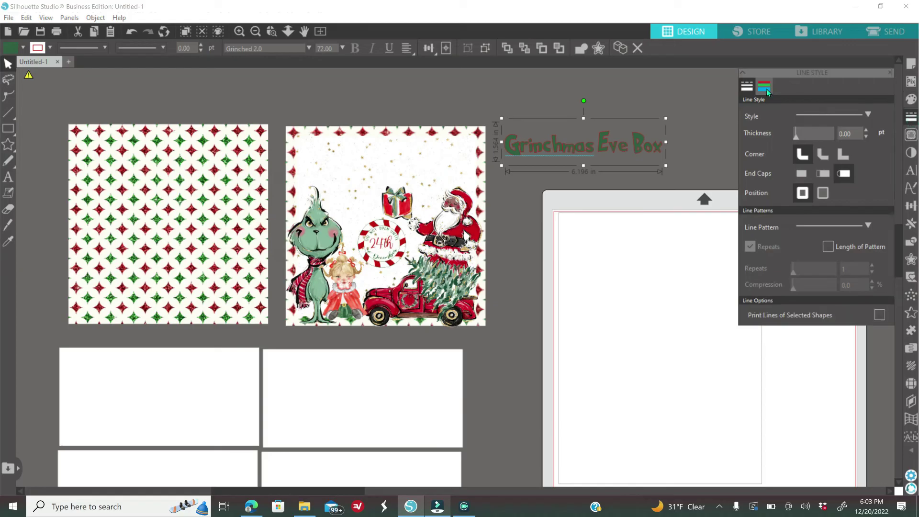
{"action": "left_click", "coordinate": [765, 88]}
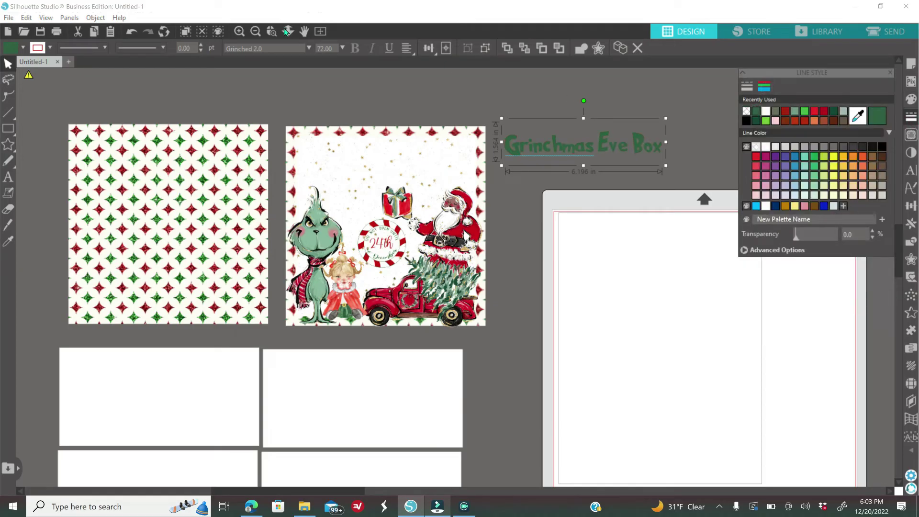
{"action": "left_click", "coordinate": [239, 32]}
- Fill the title text with the recently used dark red and move it onto the mat page
{"action": "left_click", "coordinate": [911, 99]}
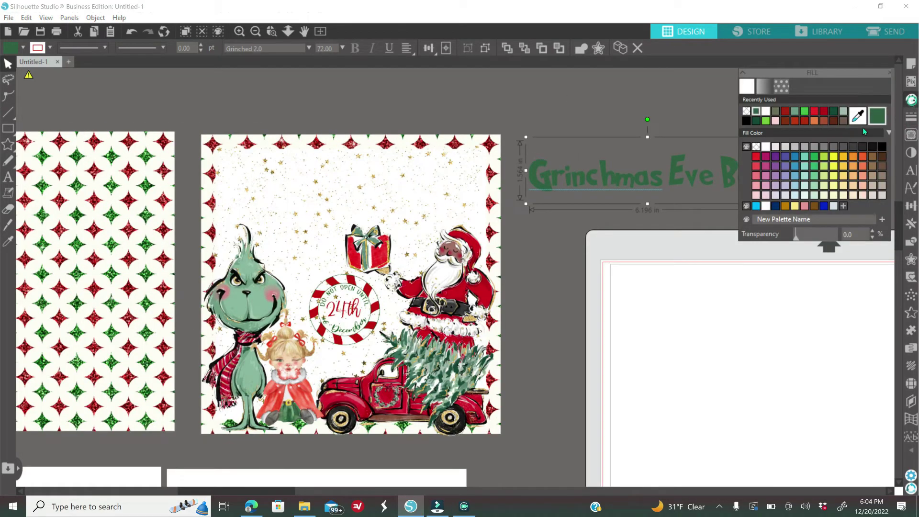
{"action": "left_click", "coordinate": [786, 114]}
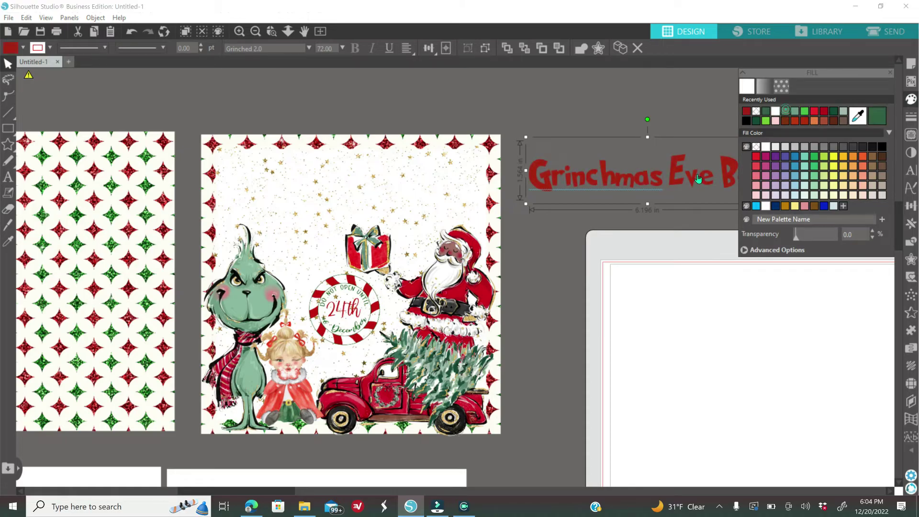
{"action": "left_click_drag", "start_coordinate": [682, 178], "coordinate": [719, 344]}
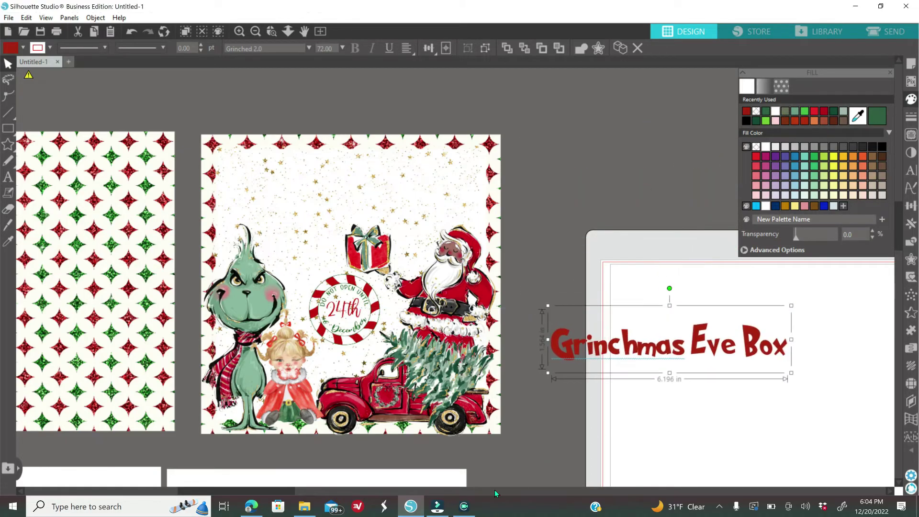
{"action": "scroll", "coordinate": [413, 358], "scroll_direction": "right", "scroll_amount": 5}
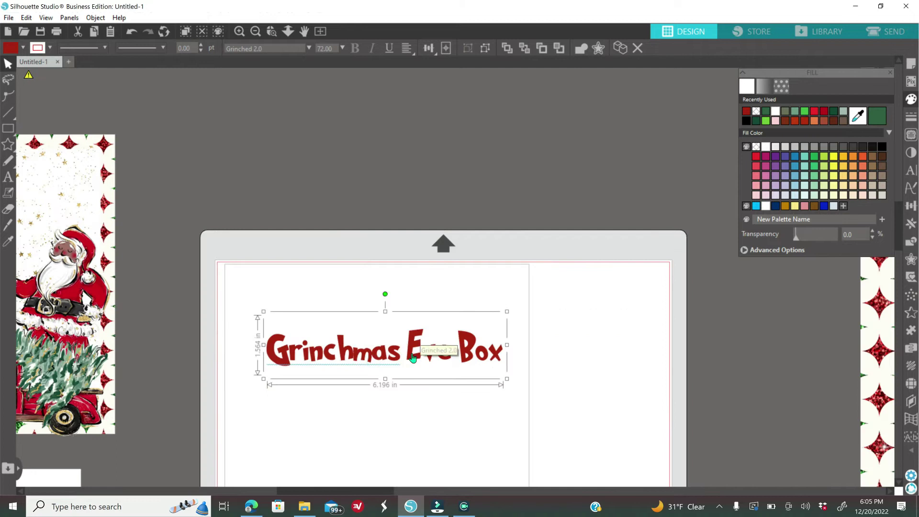
- Duplicate the red title and fill the copy with the dark green
{"action": "right_click", "coordinate": [413, 358]}
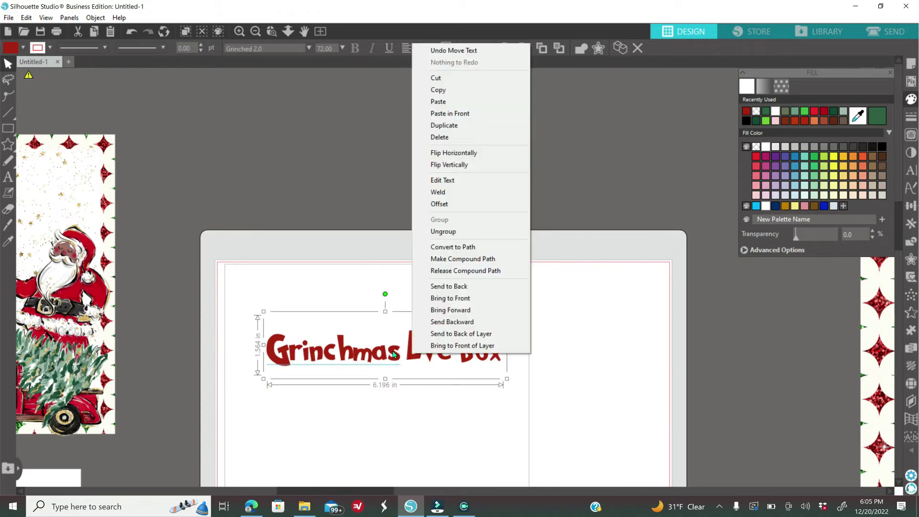
{"action": "left_click", "coordinate": [449, 125]}
{"action": "left_click", "coordinate": [873, 123]}
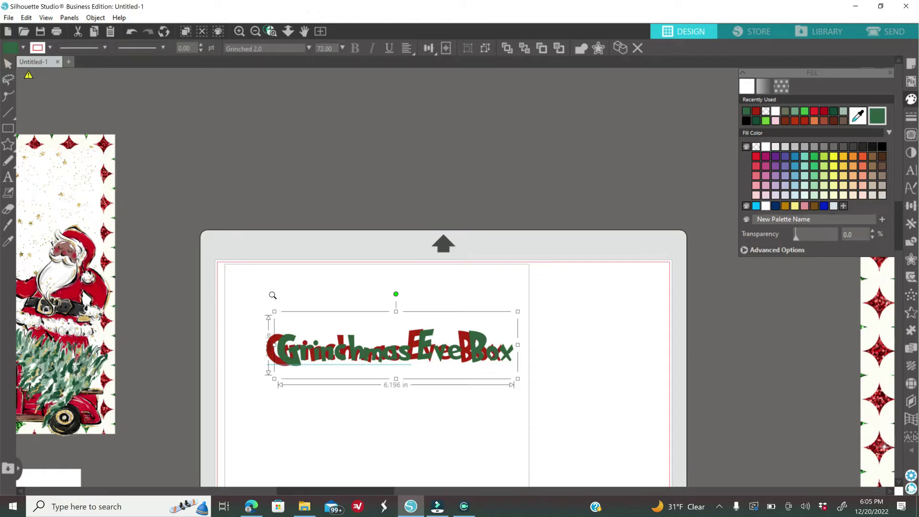
- Overlay the green title on the red one, offset slightly right and down so the red forms a thin shadow
{"action": "left_click", "coordinate": [303, 354]}
{"action": "scroll", "coordinate": [459, 373], "scroll_direction": "up", "scroll_amount": 5}
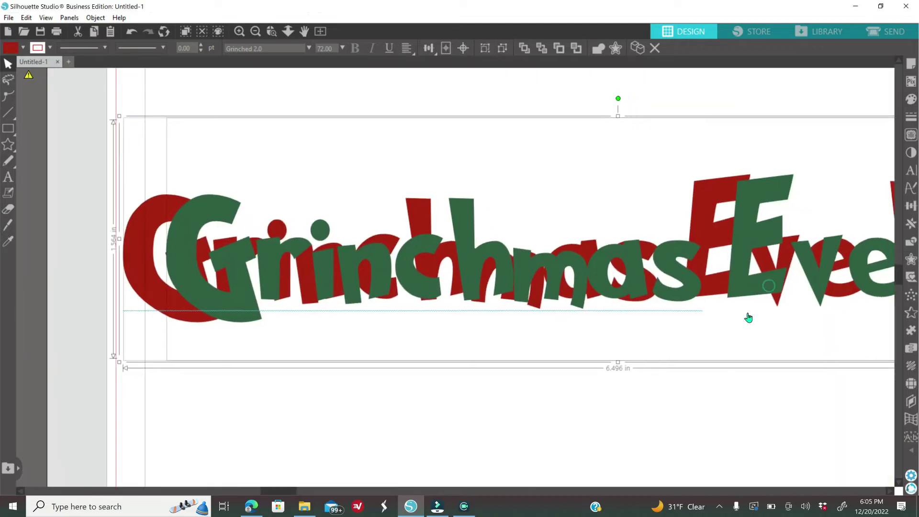
{"action": "left_click_drag", "start_coordinate": [720, 294], "coordinate": [737, 318]}
{"action": "key", "text": "Left"}
{"action": "key", "text": "Left"}
{"action": "key", "text": "Left"}
{"action": "key", "text": "Left"}
{"action": "key", "text": "Down"}
{"action": "key", "text": "Down"}
{"action": "key", "text": "Down"}
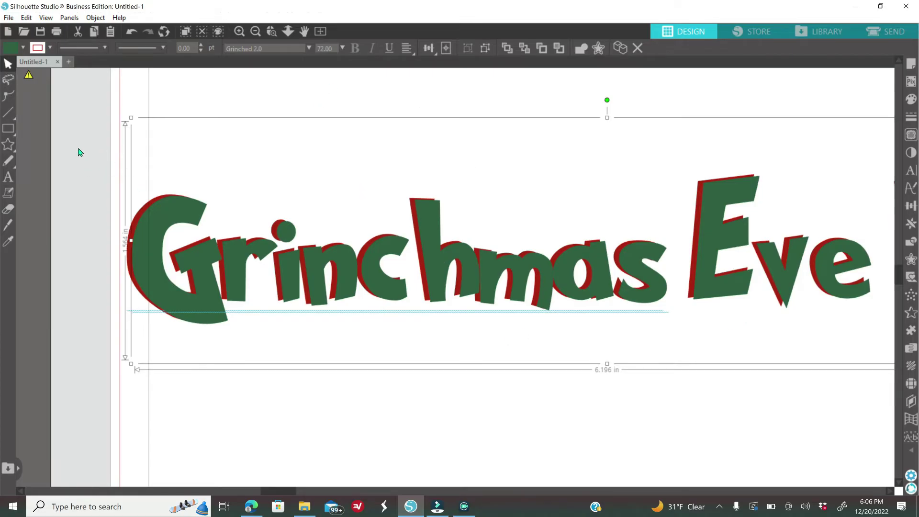
- Group the green and red title layers together
{"action": "left_click_drag", "start_coordinate": [78, 148], "coordinate": [238, 289]}
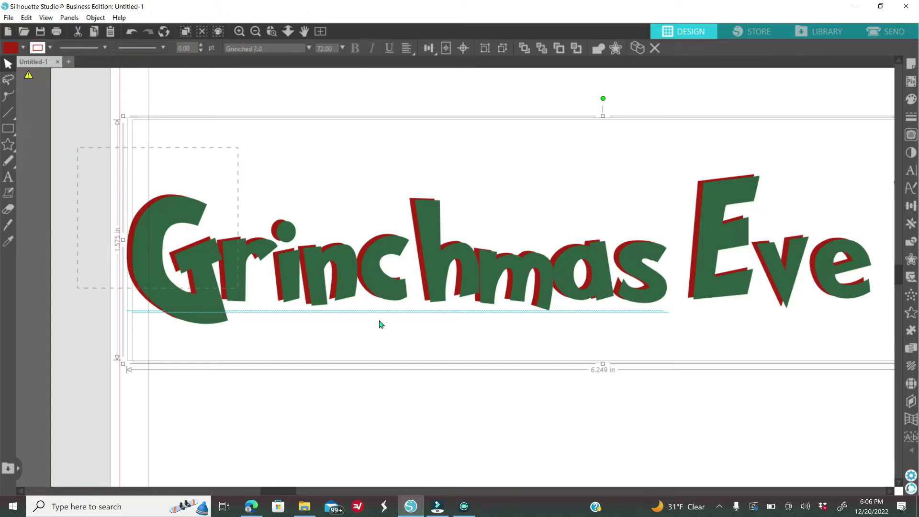
{"action": "right_click", "coordinate": [362, 371]}
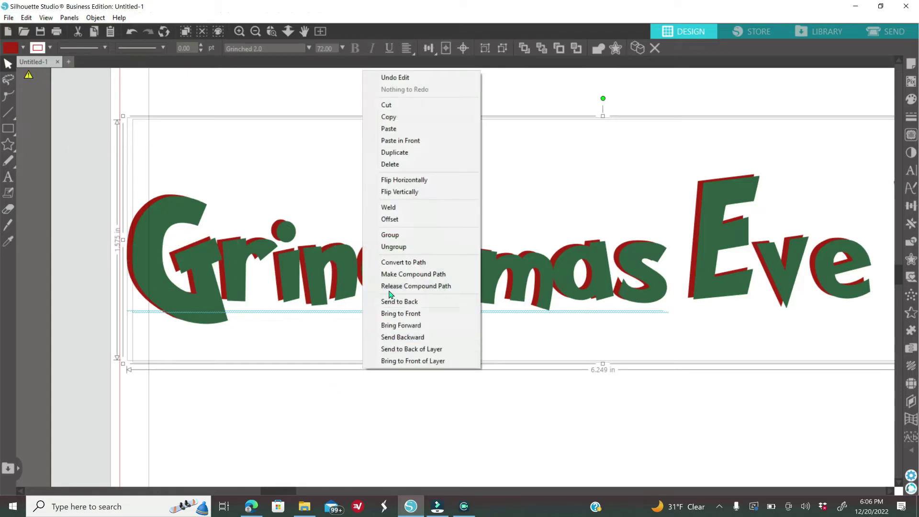
{"action": "left_click", "coordinate": [393, 236]}
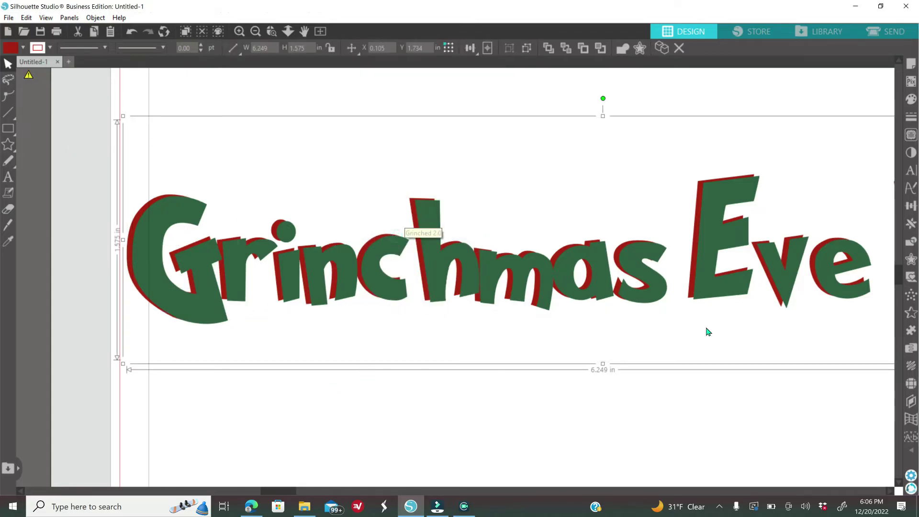
- Move the grouped title to the upper area of the decorated panel and enlarge it to about 6.77 in wide, centered above the artwork
{"action": "left_click", "coordinate": [255, 32]}
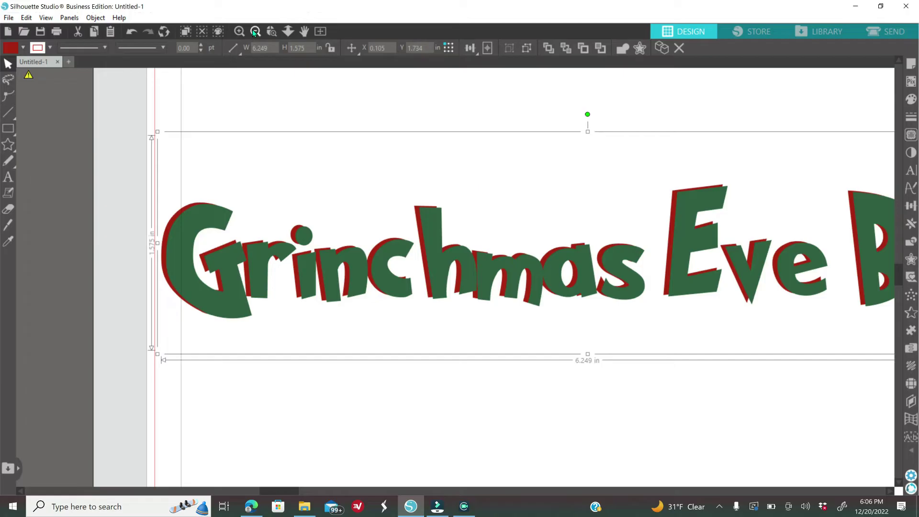
{"action": "left_click", "coordinate": [254, 31]}
{"action": "left_click_drag", "start_coordinate": [461, 269], "coordinate": [263, 182]}
{"action": "scroll", "coordinate": [409, 475], "scroll_direction": "left", "scroll_amount": 3}
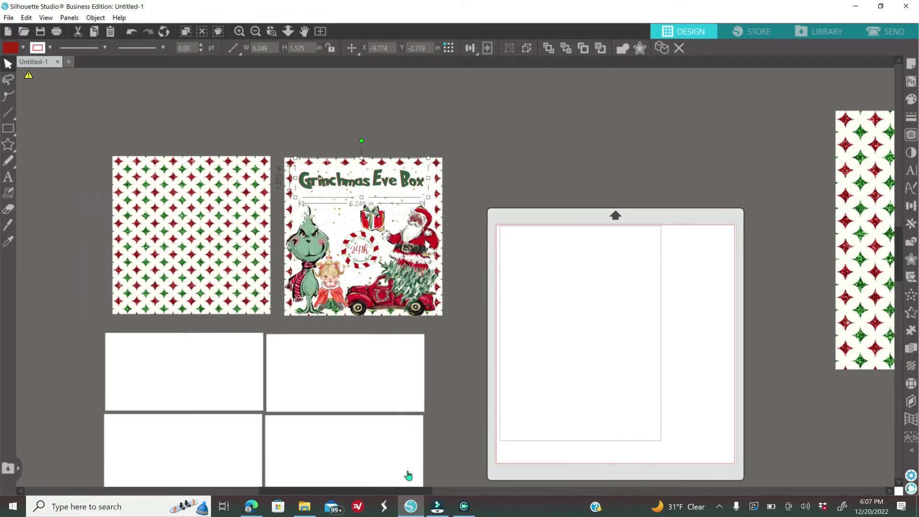
{"action": "scroll", "coordinate": [855, 266], "scroll_direction": "up", "scroll_amount": 5}
{"action": "left_click_drag", "start_coordinate": [855, 266], "coordinate": [849, 262]}
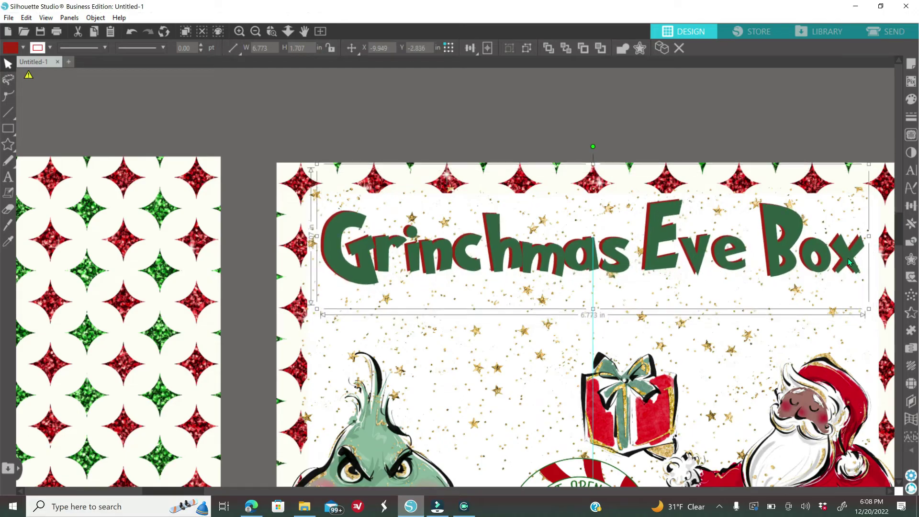
{"action": "left_click", "coordinate": [552, 118]}
{"action": "scroll", "coordinate": [545, 158], "scroll_direction": "down", "scroll_amount": 5}
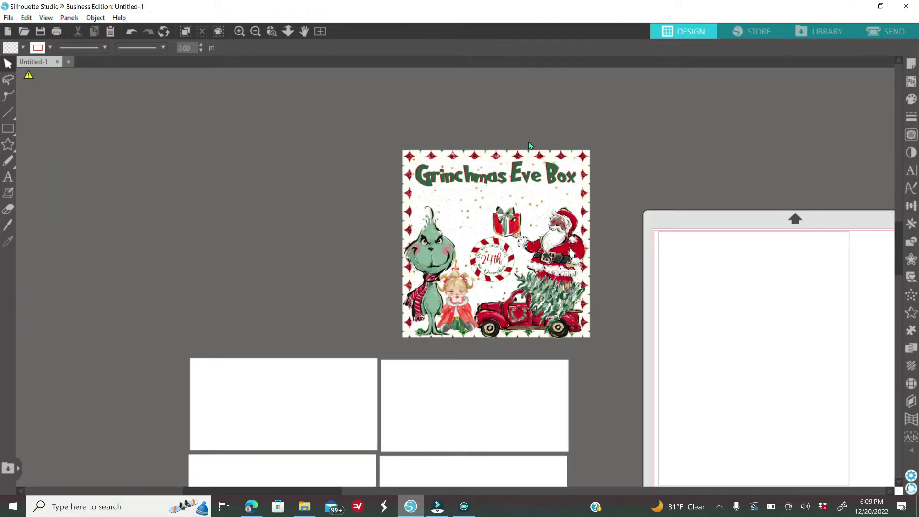
- Duplicate the patterned background of the title panel
{"action": "left_click", "coordinate": [478, 158]}
{"action": "right_click", "coordinate": [633, 171]}
{"action": "left_click", "coordinate": [663, 254]}
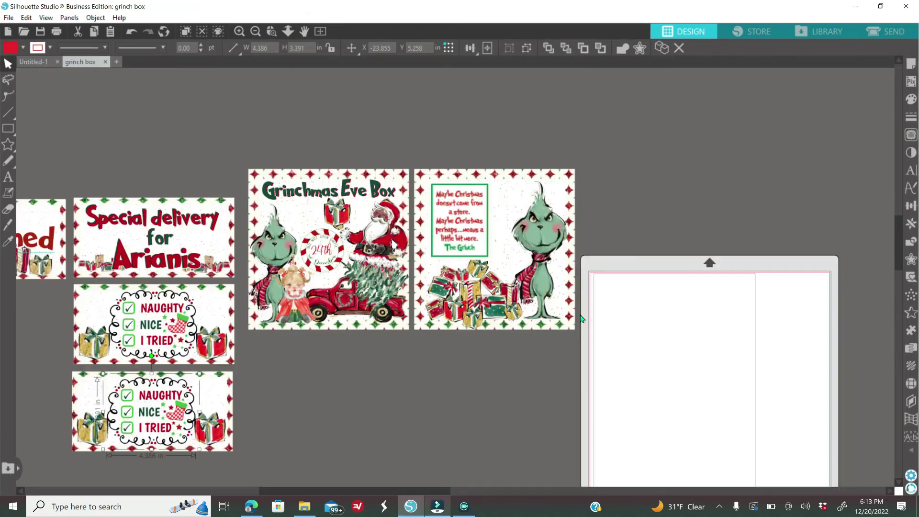
- In the grinch box file, give the Grinch quote panel a grey-green outline with a thickness of 0.25 pt
{"action": "left_click", "coordinate": [240, 32]}
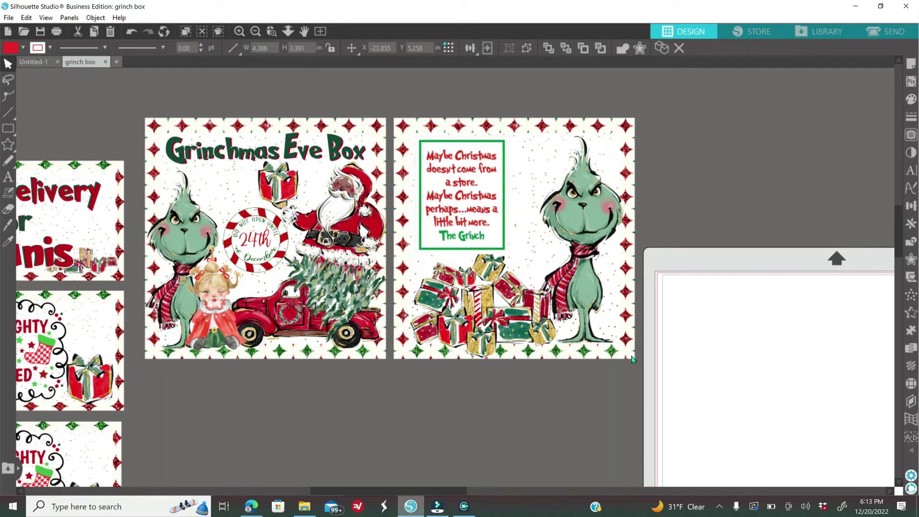
{"action": "left_click", "coordinate": [632, 359]}
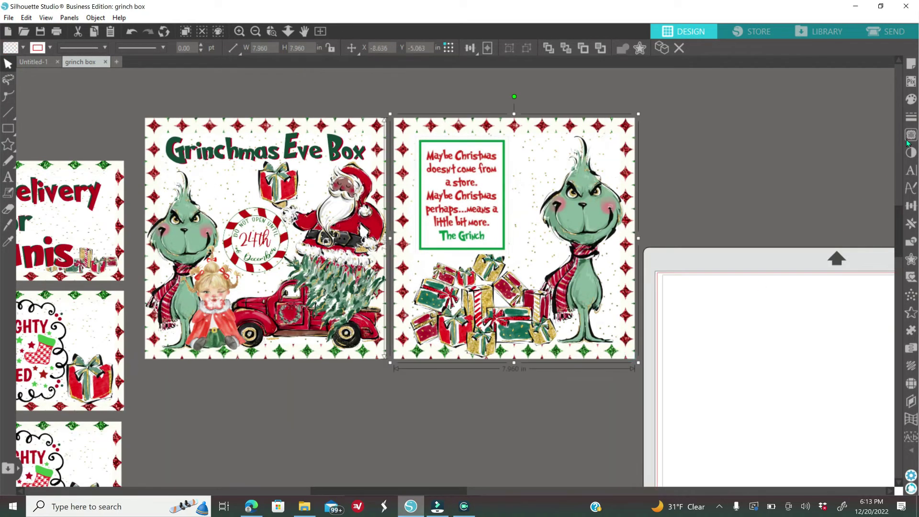
{"action": "left_click", "coordinate": [911, 116]}
{"action": "left_click", "coordinate": [756, 121]}
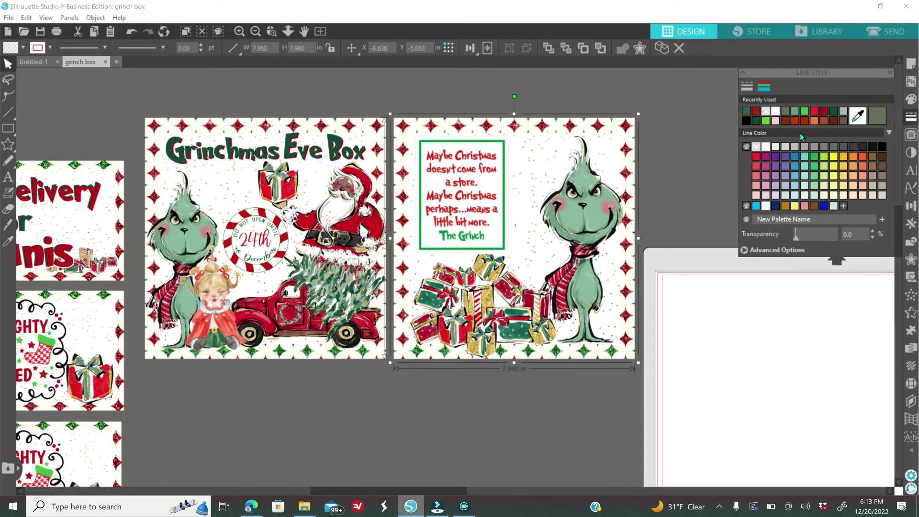
{"action": "left_click", "coordinate": [766, 112]}
{"action": "left_click", "coordinate": [759, 114]}
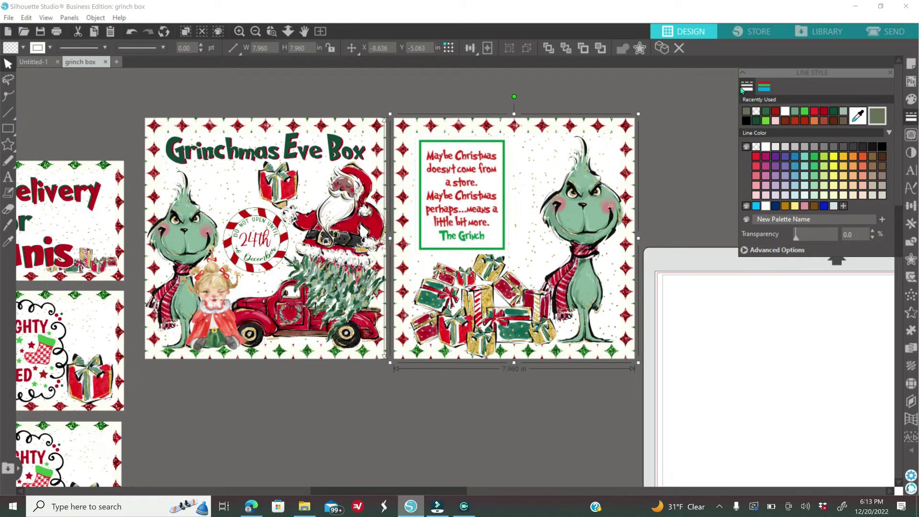
{"action": "left_click", "coordinate": [747, 88]}
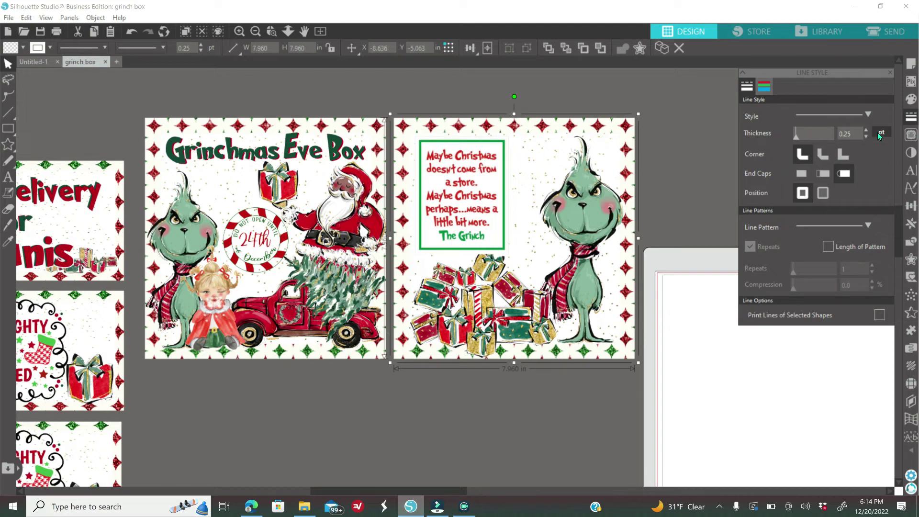
- Group all elements of the Grinch quote panel
{"action": "left_click_drag", "start_coordinate": [390, 90], "coordinate": [647, 379]}
{"action": "right_click", "coordinate": [531, 391]}
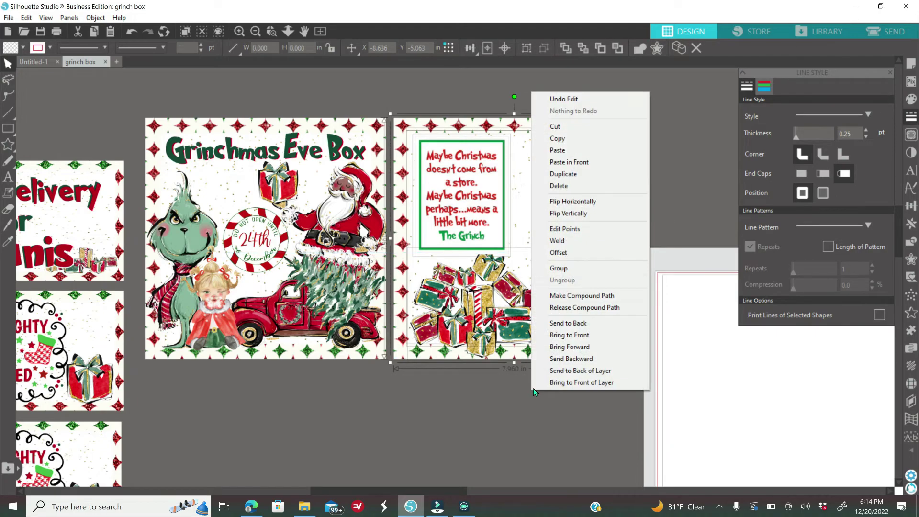
{"action": "left_click", "coordinate": [571, 268]}
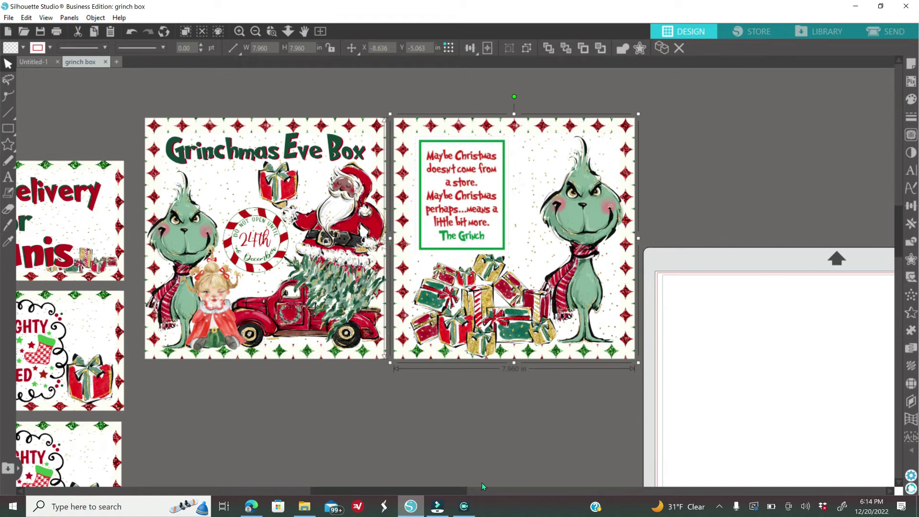
- Set the page media size to Letter (8.5 x 11 in)
{"action": "left_click", "coordinate": [913, 67]}
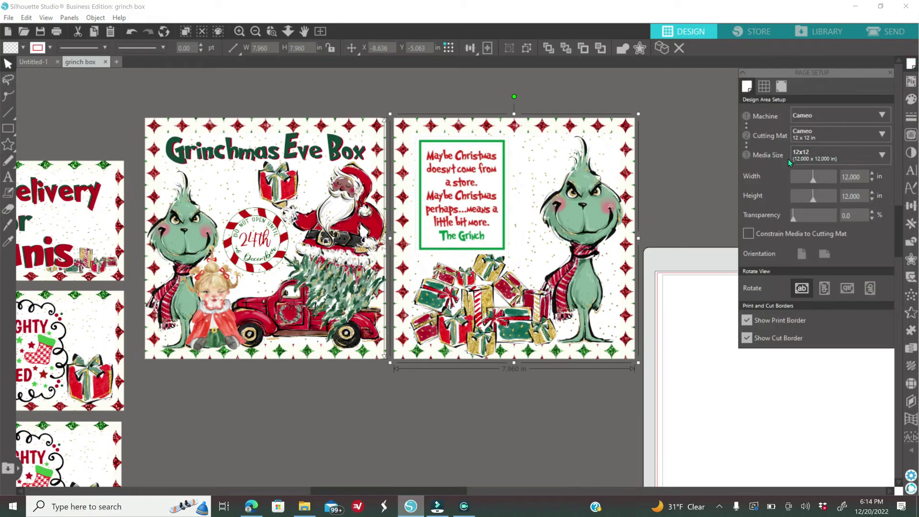
{"action": "left_click", "coordinate": [812, 157]}
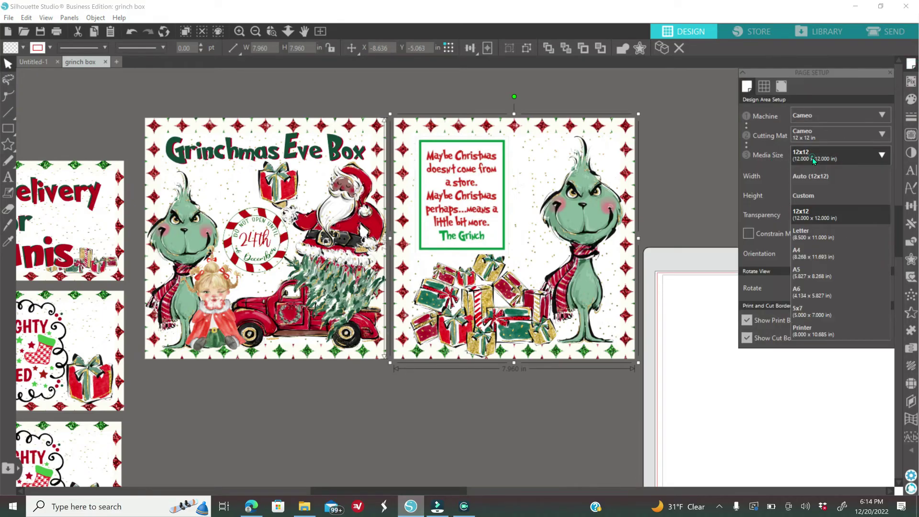
{"action": "left_click", "coordinate": [820, 236]}
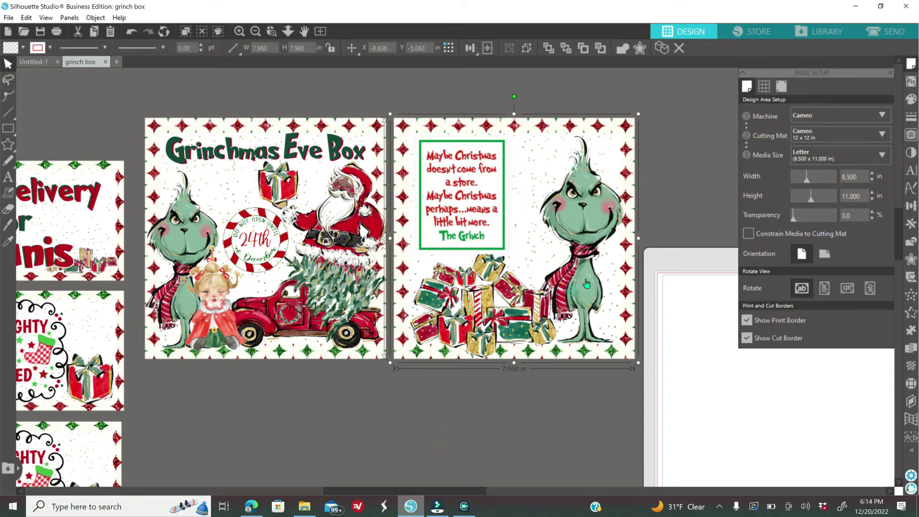
- Center the grouped Grinch quote panel on the Letter page
{"action": "left_click", "coordinate": [911, 205]}
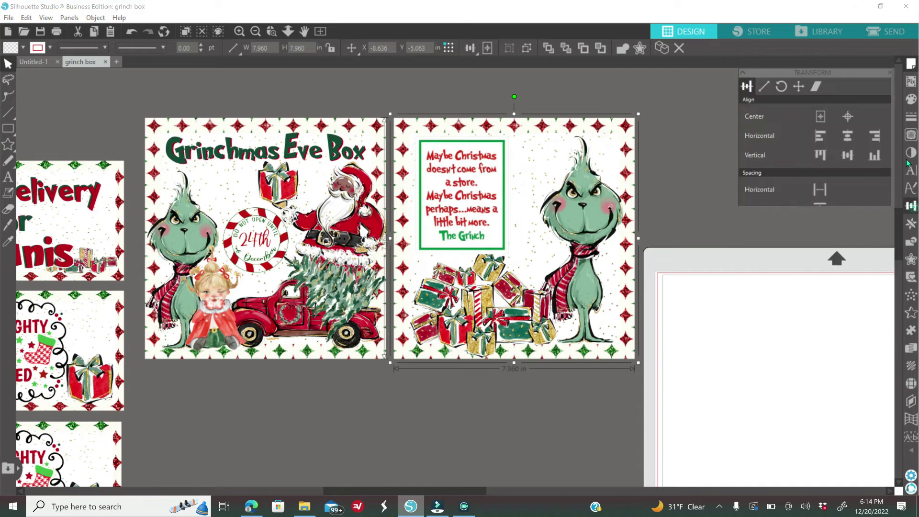
{"action": "left_click", "coordinate": [848, 116]}
{"action": "left_click_drag", "start_coordinate": [454, 491], "coordinate": [528, 491]}
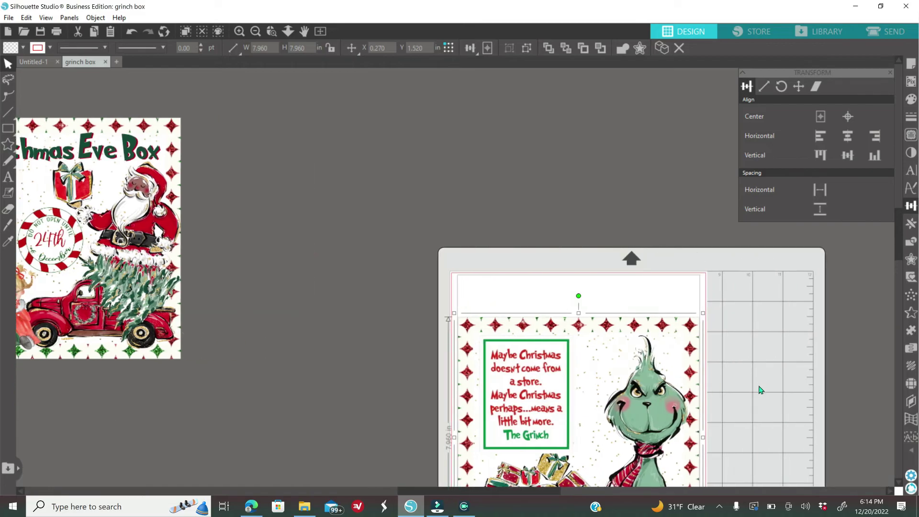
{"action": "scroll", "coordinate": [761, 385], "scroll_direction": "down", "scroll_amount": 5}
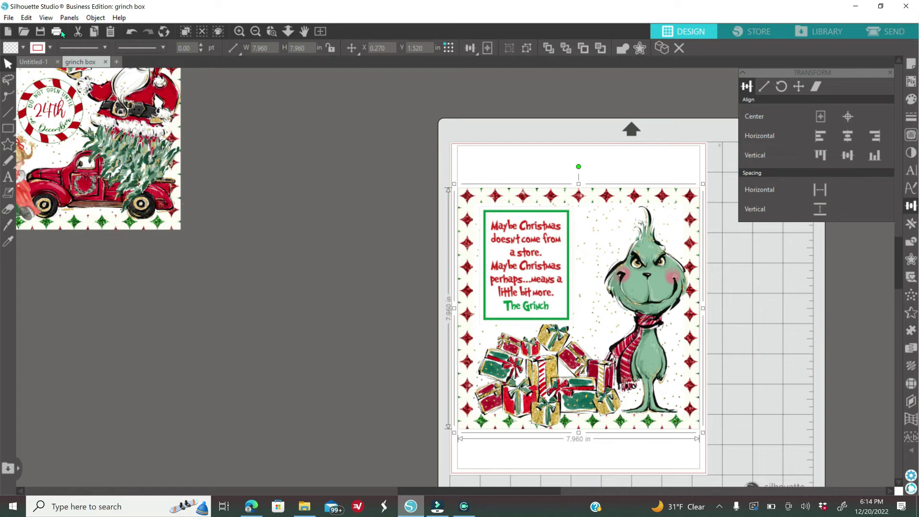
- Review the print preview and the Canon PRO-200 preferences for media type, print quality and paper size, then leave without printing
{"action": "left_click", "coordinate": [59, 31]}
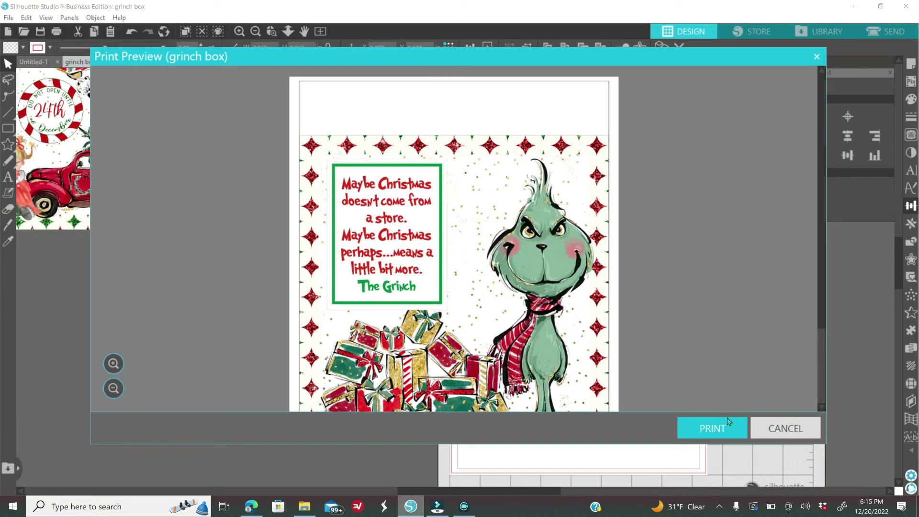
{"action": "left_click", "coordinate": [729, 422]}
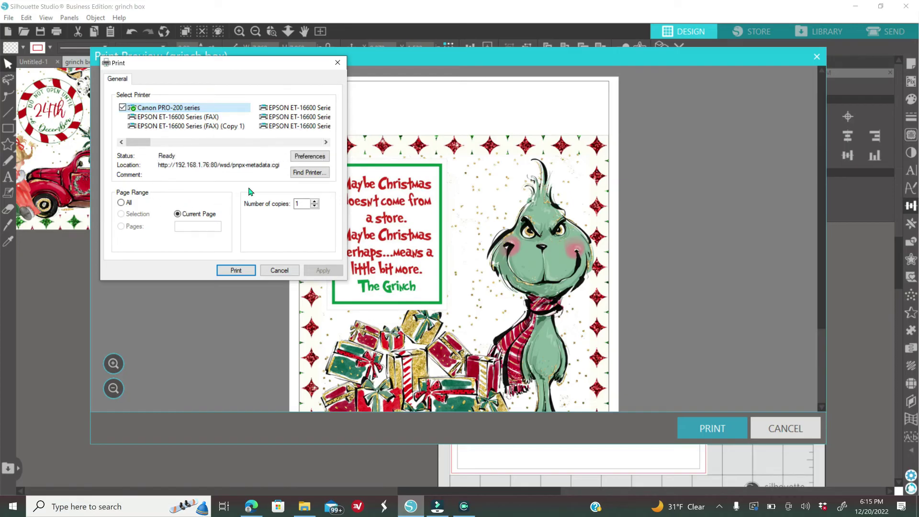
{"action": "left_click", "coordinate": [299, 158]}
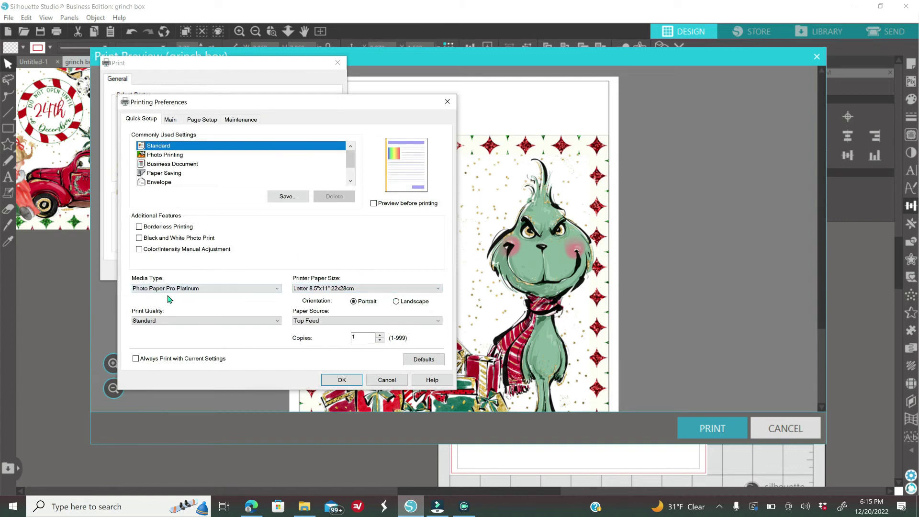
{"action": "left_click", "coordinate": [334, 383]}
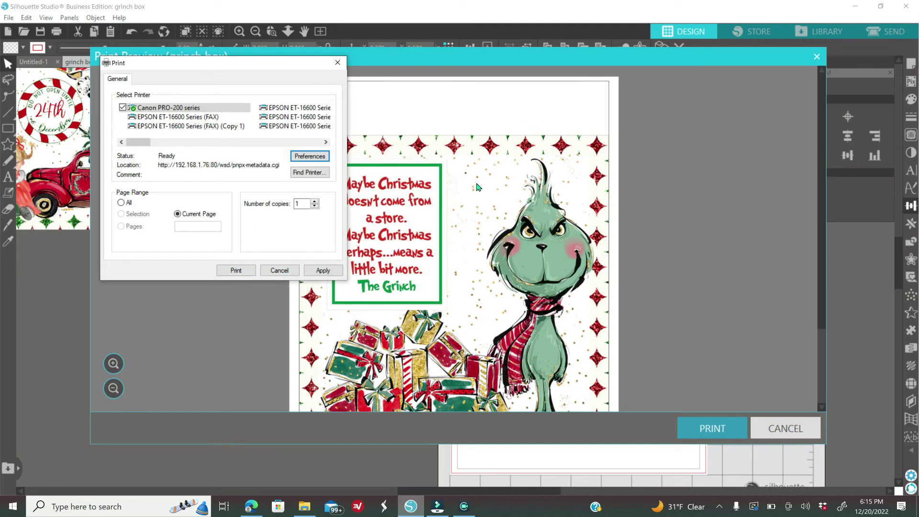
{"action": "left_click", "coordinate": [329, 276]}
{"action": "left_click", "coordinate": [295, 271]}
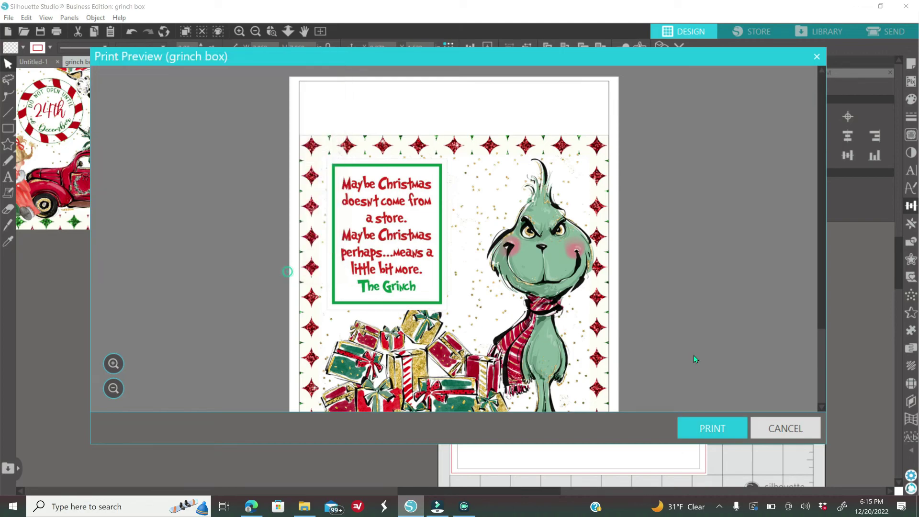
{"action": "left_click", "coordinate": [776, 432]}
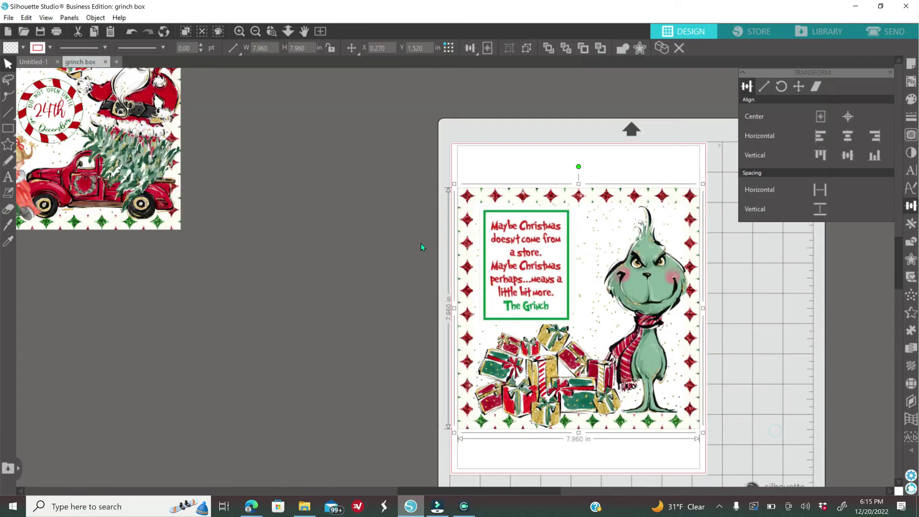
- Turn on registration marks for the Letter page
{"action": "left_click", "coordinate": [911, 64]}
{"action": "left_click", "coordinate": [782, 86]}
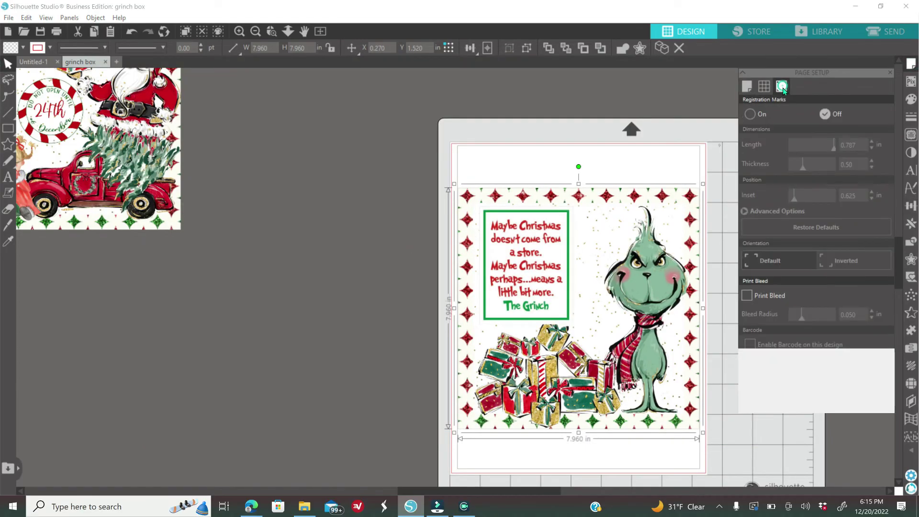
{"action": "left_click", "coordinate": [751, 114]}
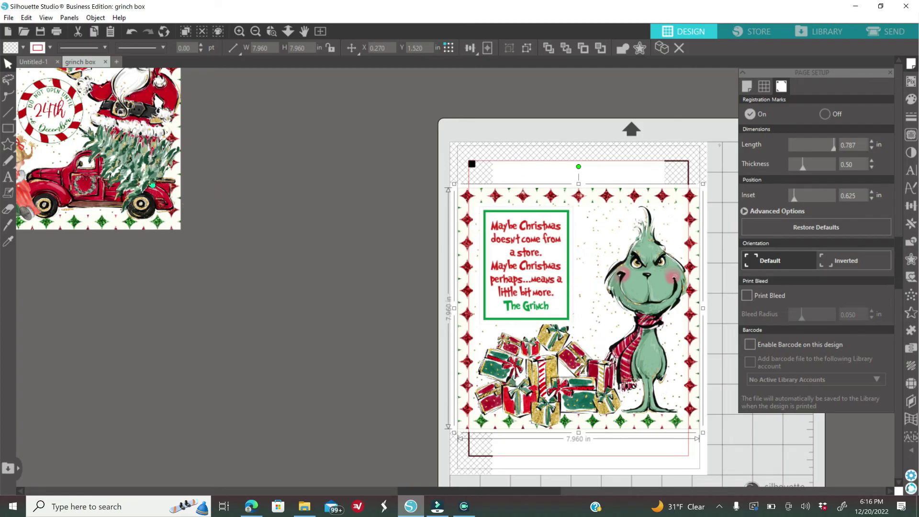
- Move the grouped Grinch quote panel about 4.5 in to the left, partly off the page, and turn registration marks off
{"action": "left_click_drag", "start_coordinate": [597, 330], "coordinate": [461, 329]}
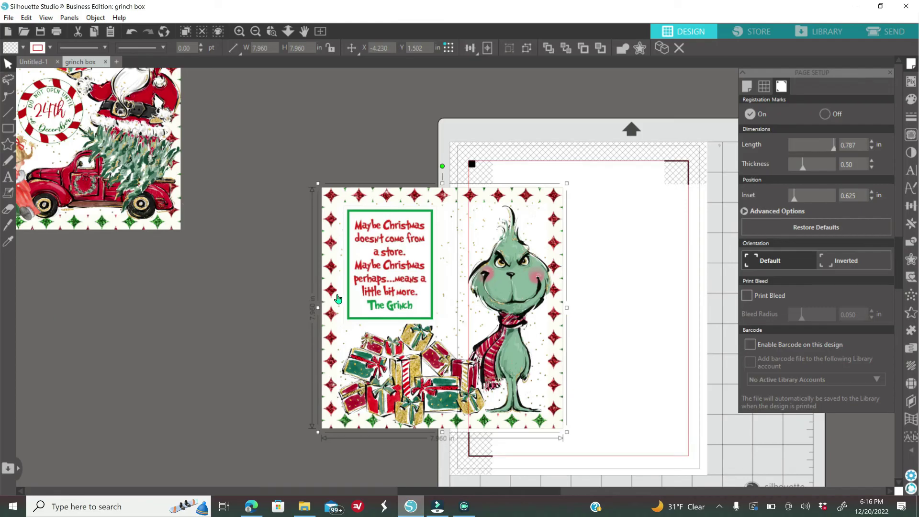
{"action": "left_click", "coordinate": [825, 114]}
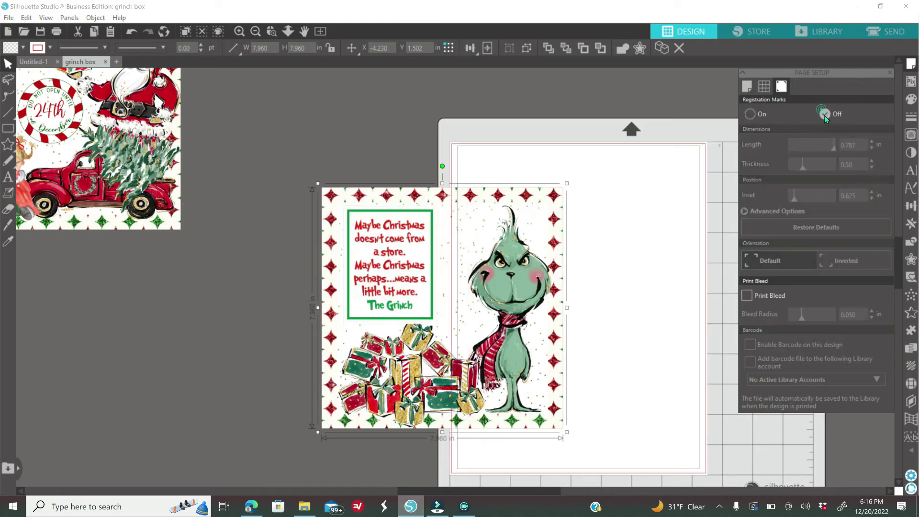